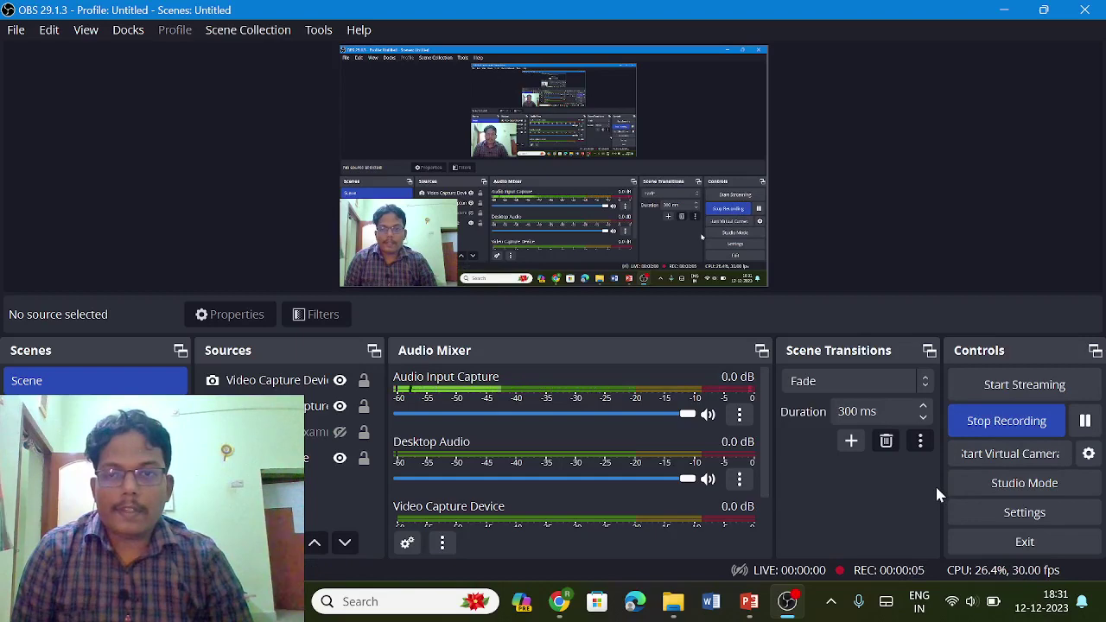
# Review the two-gate XOR circuit diagram and the 3-bit even parity generator truth table in the PowerPoint presentation
pyautogui.click(781, 603)
pyautogui.scroll(-1, 700, 436)
pyautogui.scroll(-1, 700, 436)
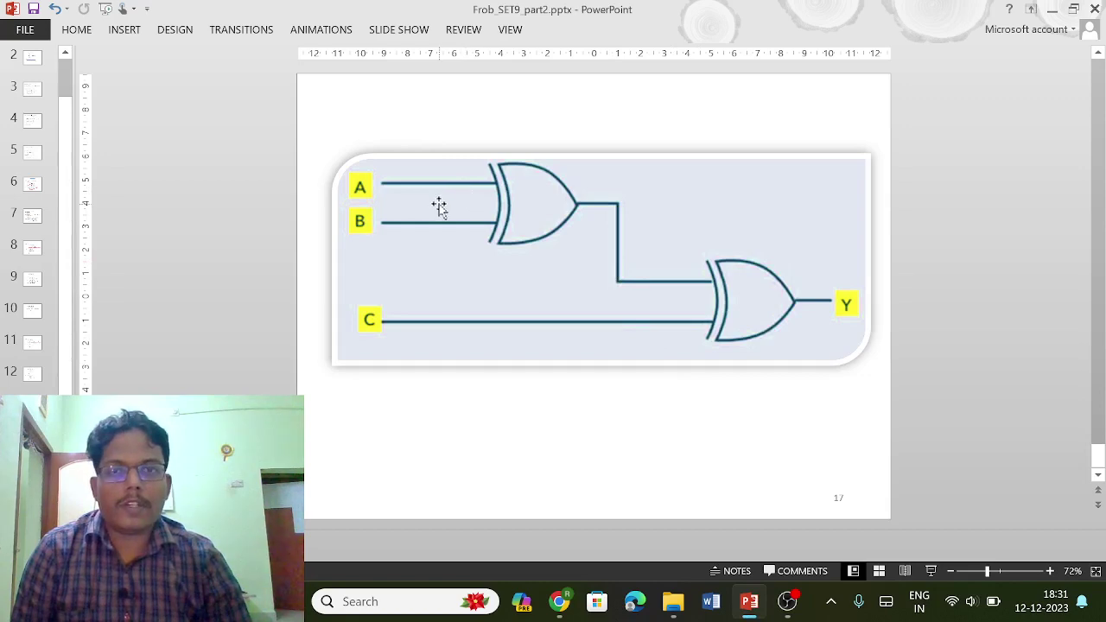
pyautogui.scroll(1, 439, 206)
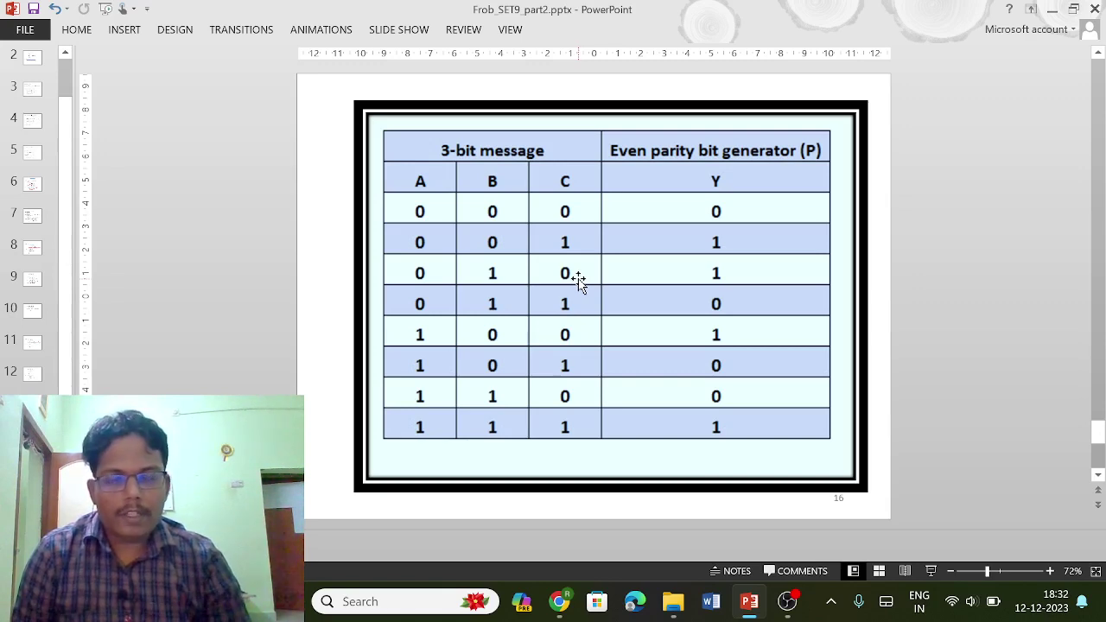
# Switch to the empty Parity Checker circuit design in Tinkercad
pyautogui.click(560, 596)
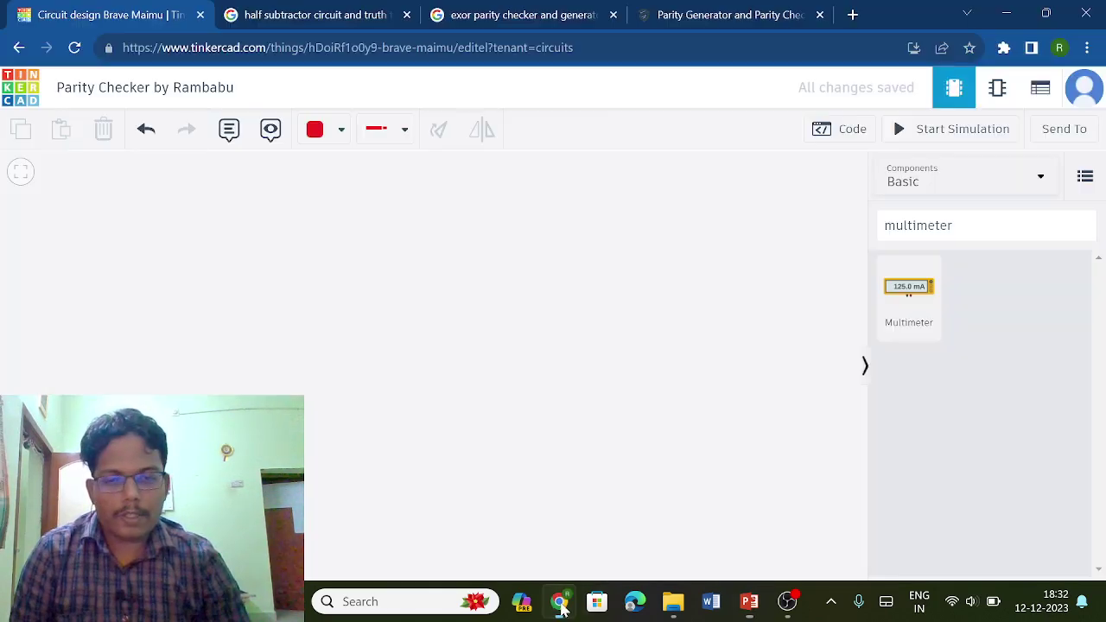
pyautogui.click(786, 601)
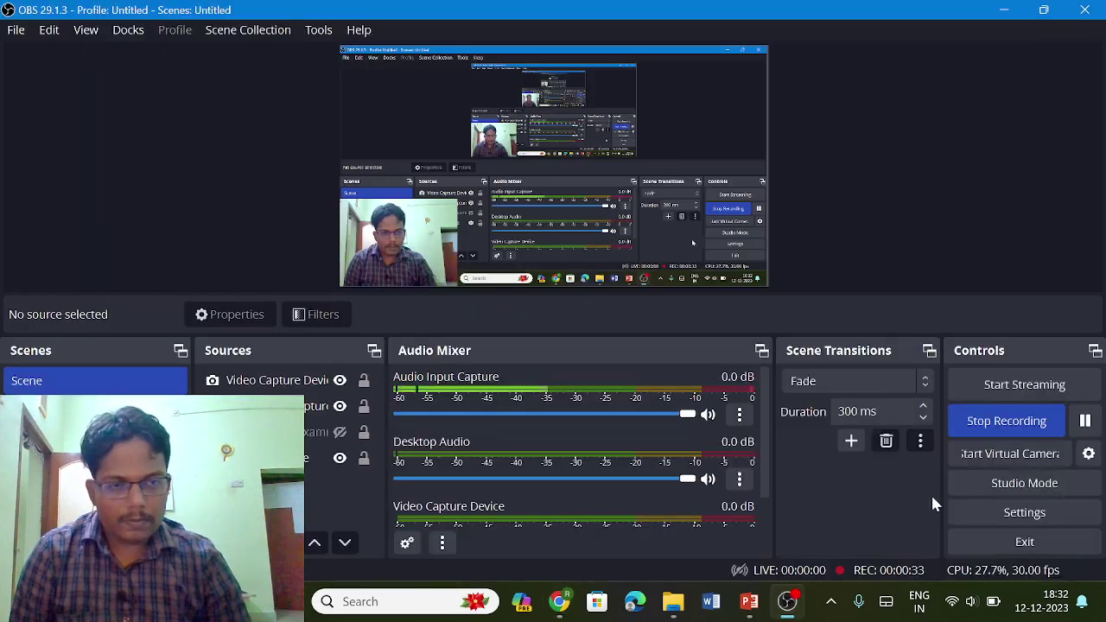
pyautogui.click(1084, 420)
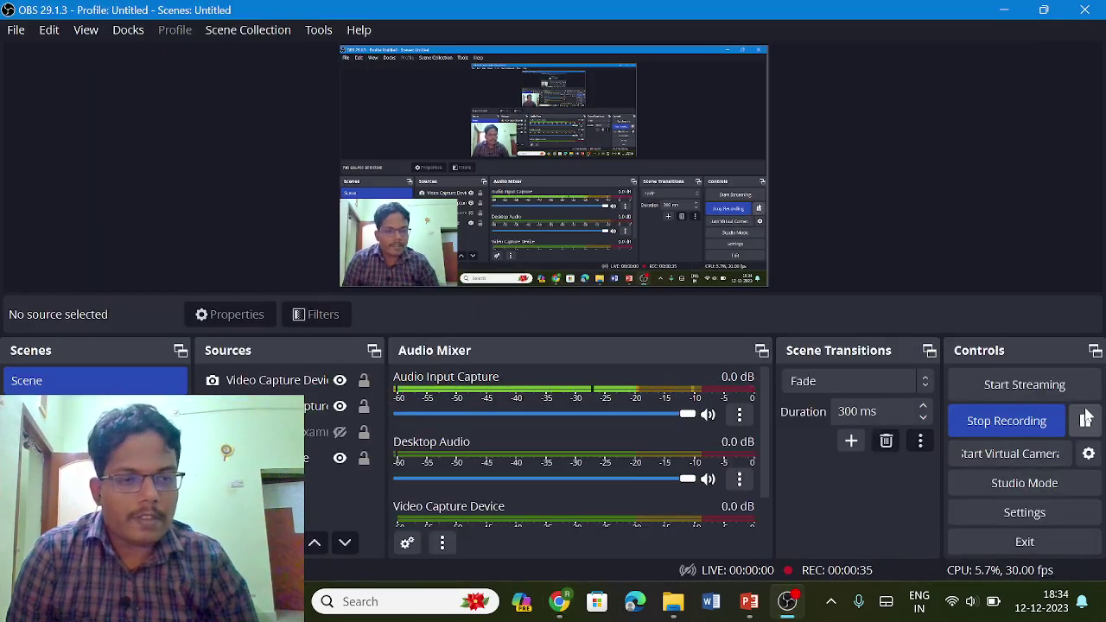
pyautogui.click(1008, 11)
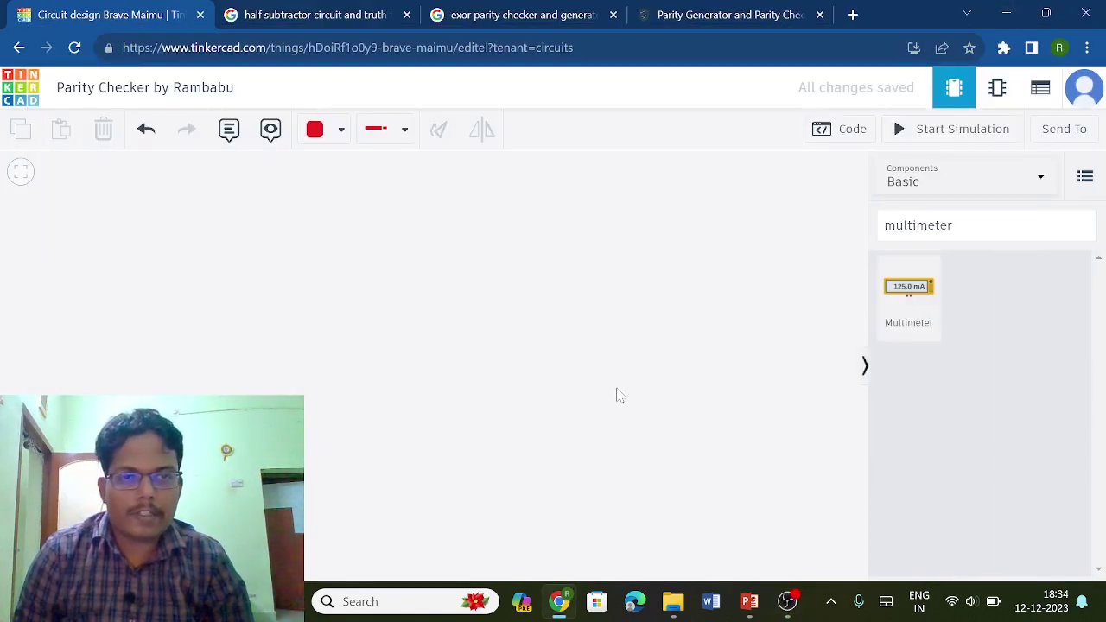
# Find the small breadboard among the components and place it in the middle of the empty workspace
pyautogui.click(953, 225)
pyautogui.hotkey('ctrl', 'a')
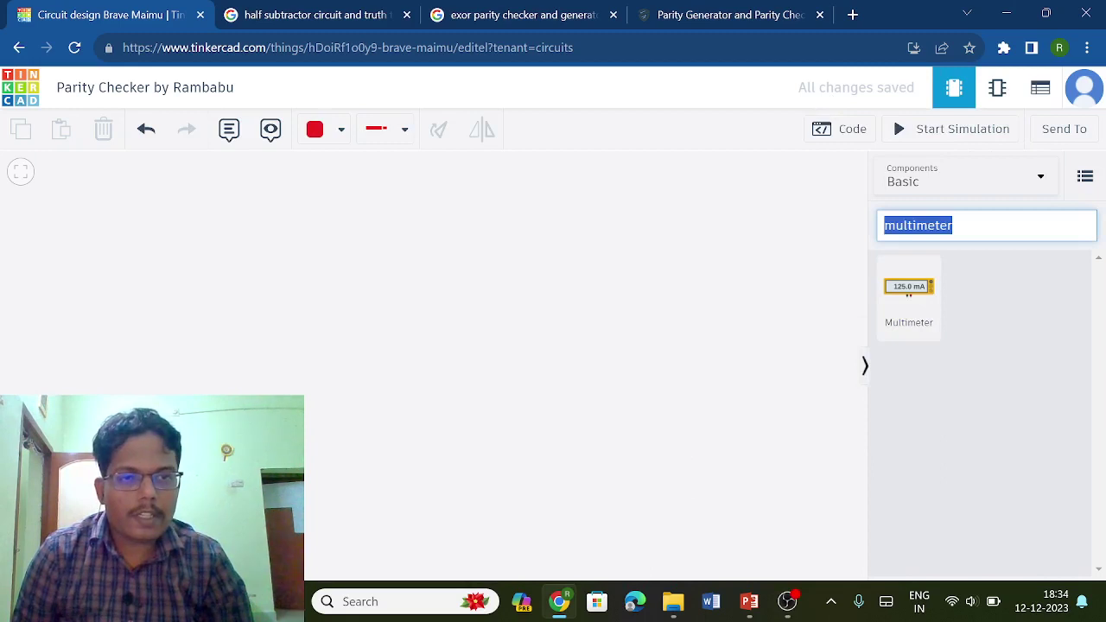
pyautogui.write('bre')
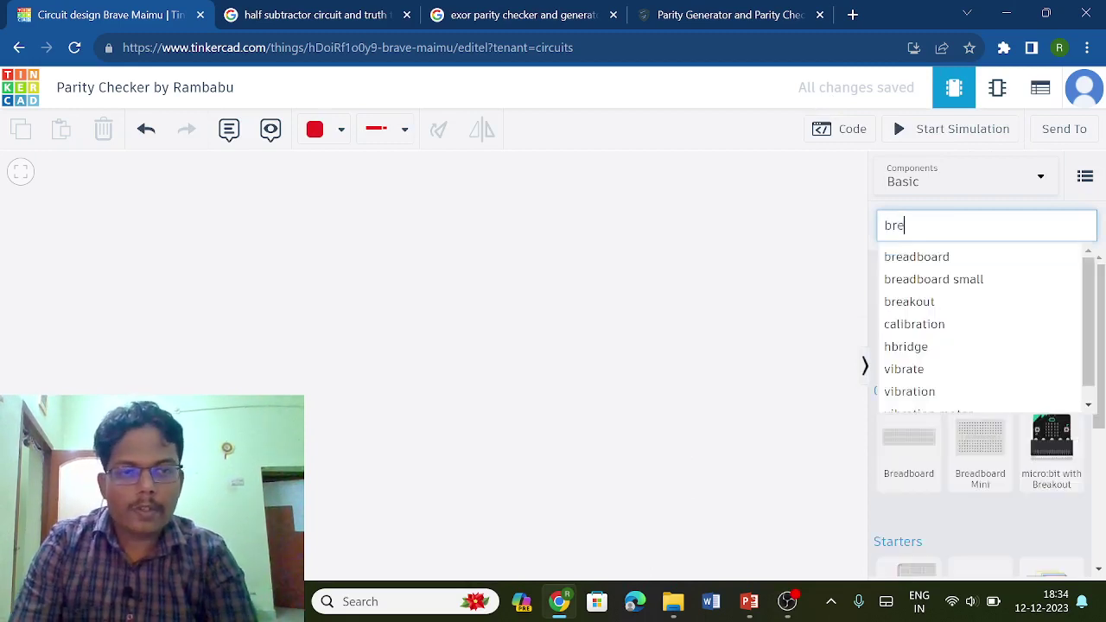
pyautogui.click(995, 283)
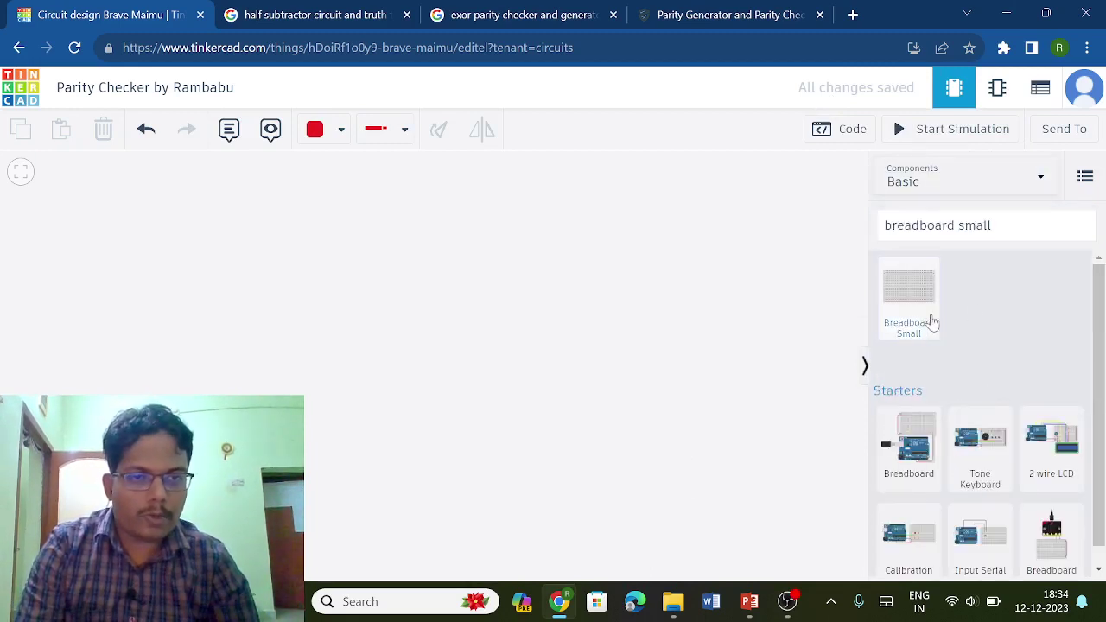
pyautogui.moveTo(909, 294); pyautogui.dragTo(826, 322)
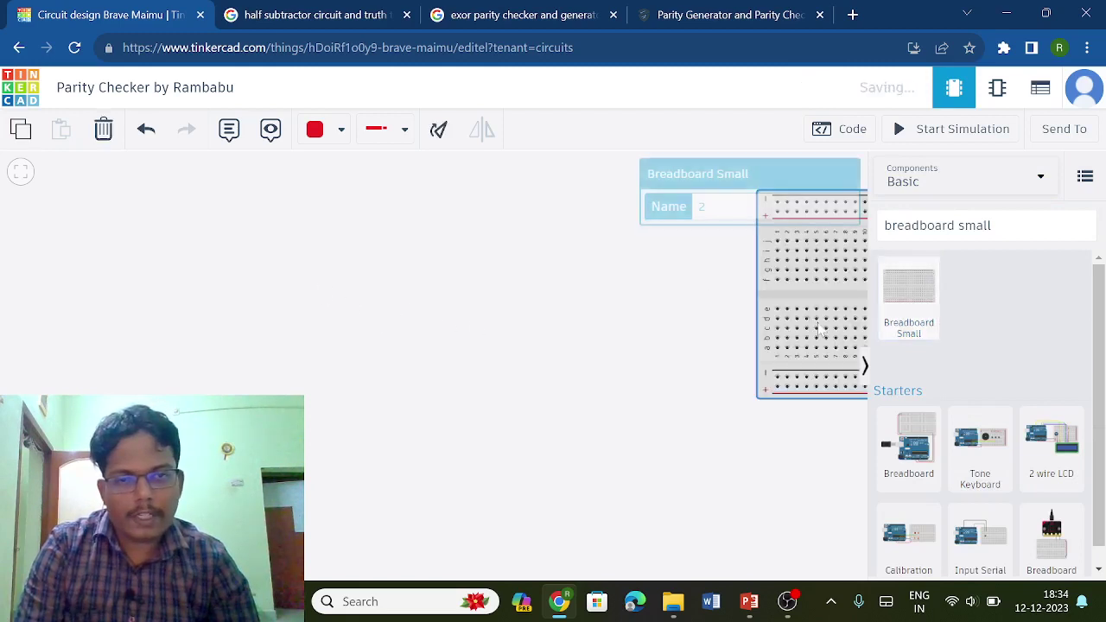
pyautogui.click(826, 322)
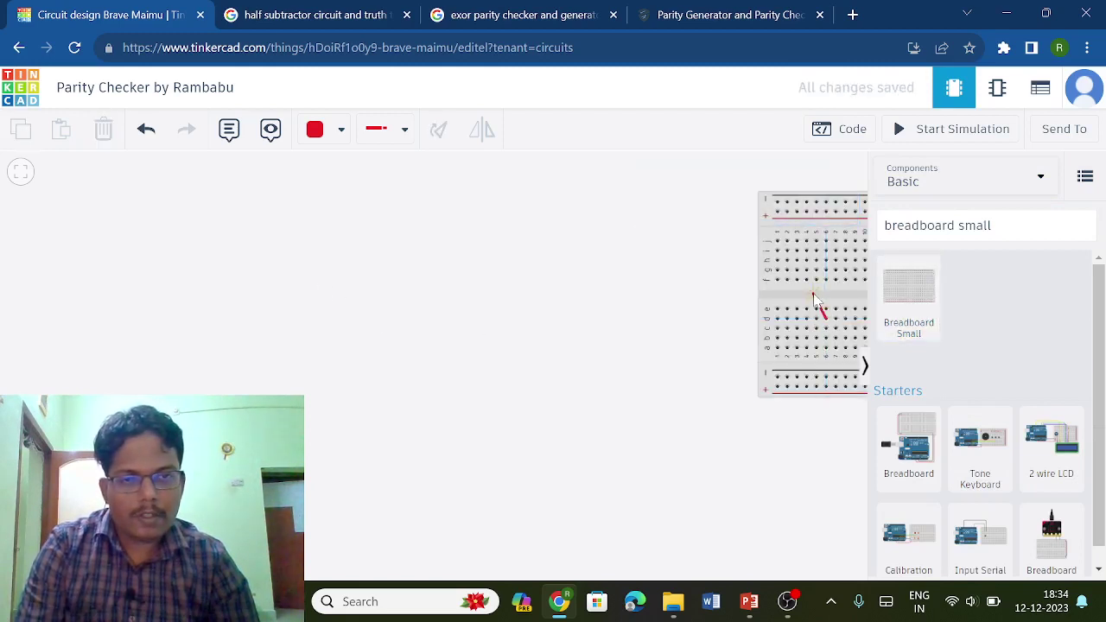
pyautogui.moveTo(814, 293); pyautogui.dragTo(387, 373)
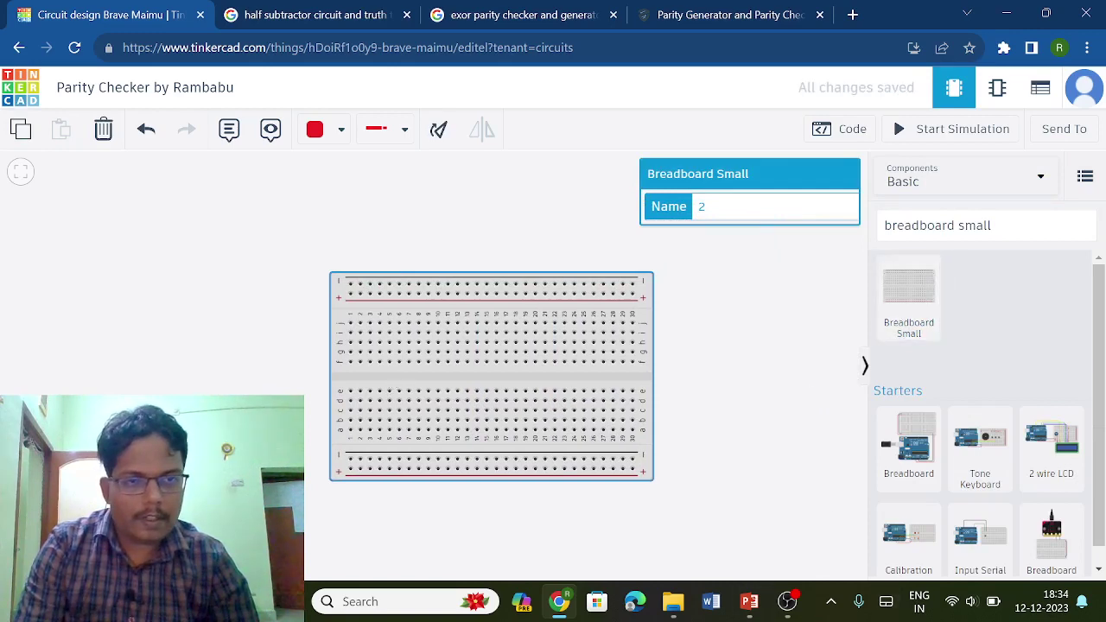
# Search the components for "power supply" and place a Power Supply to the right of the breadboard
pyautogui.click(992, 225)
pyautogui.press('BackSpace')
pyautogui.press('BackSpace')
pyautogui.press('BackSpace')
pyautogui.press('BackSpace')
pyautogui.press('BackSpace')
pyautogui.press('BackSpace')
pyautogui.press('BackSpace')
pyautogui.press('BackSpace')
pyautogui.press('BackSpace')
pyautogui.press('BackSpace')
pyautogui.press('BackSpace')
pyautogui.press('BackSpace')
pyautogui.press('BackSpace')
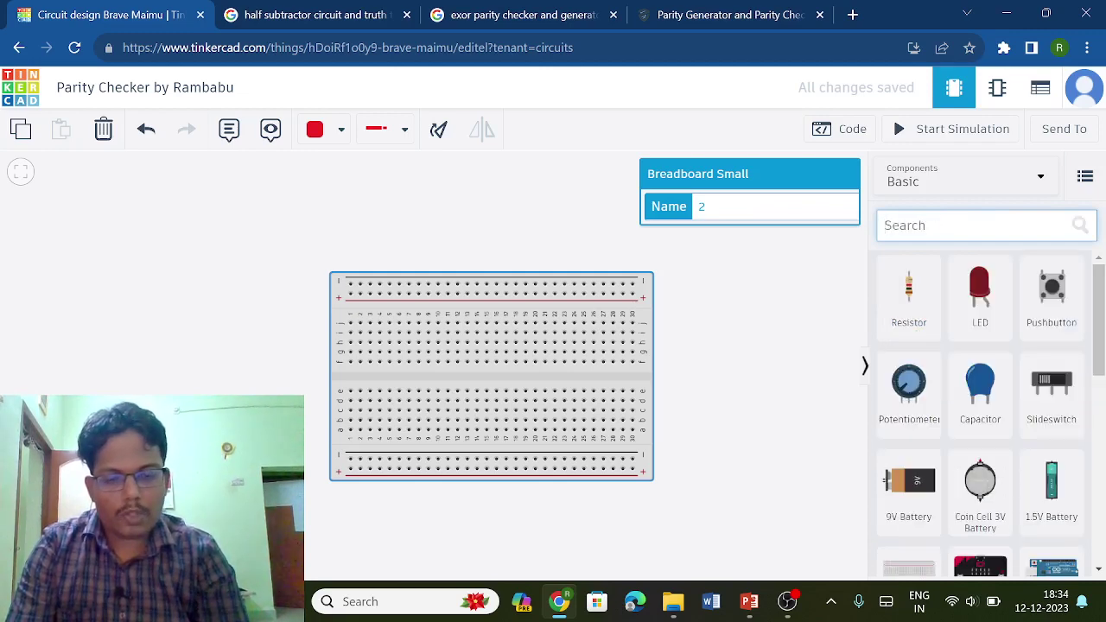
pyautogui.write('powe')
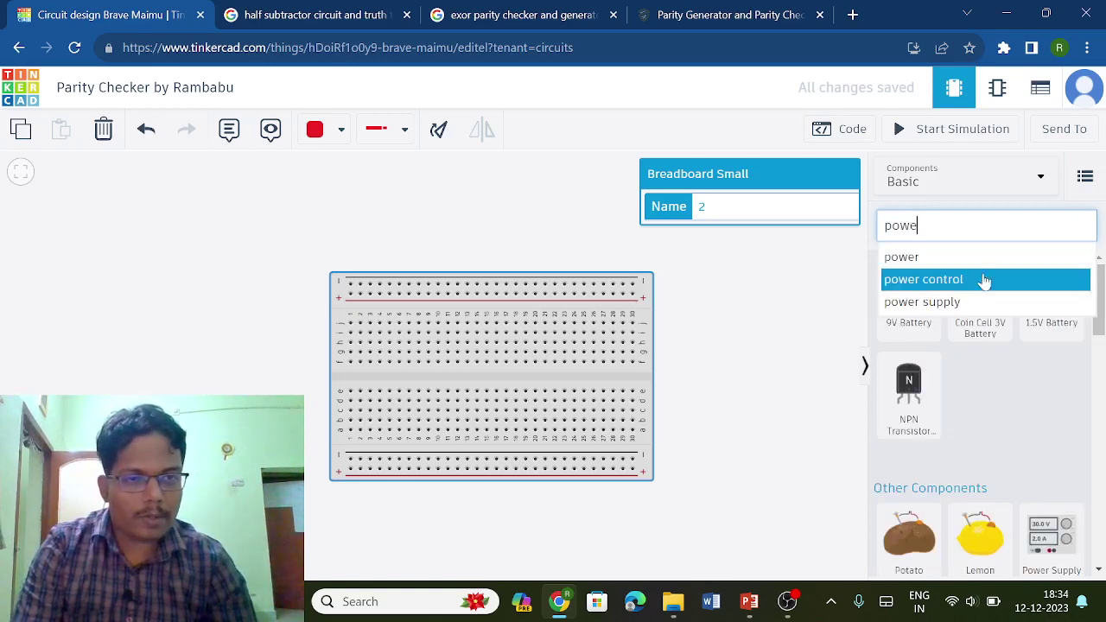
pyautogui.click(980, 303)
pyautogui.moveTo(907, 346); pyautogui.dragTo(777, 359)
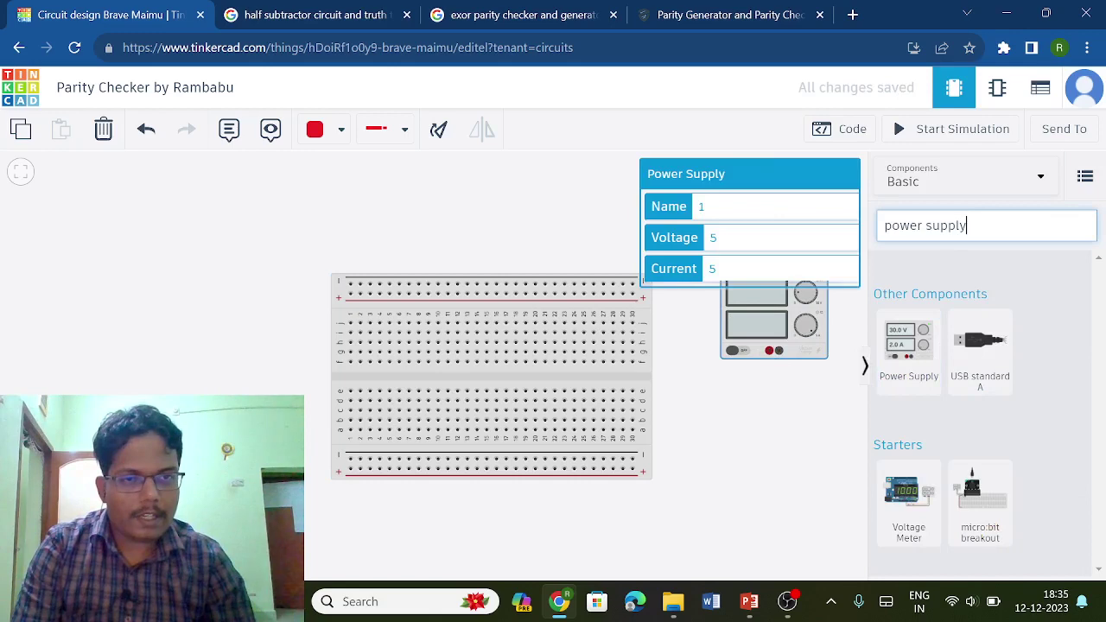
# Search the components for "multimeter" and place a Multimeter to the left of the breadboard
pyautogui.moveTo(799, 610)
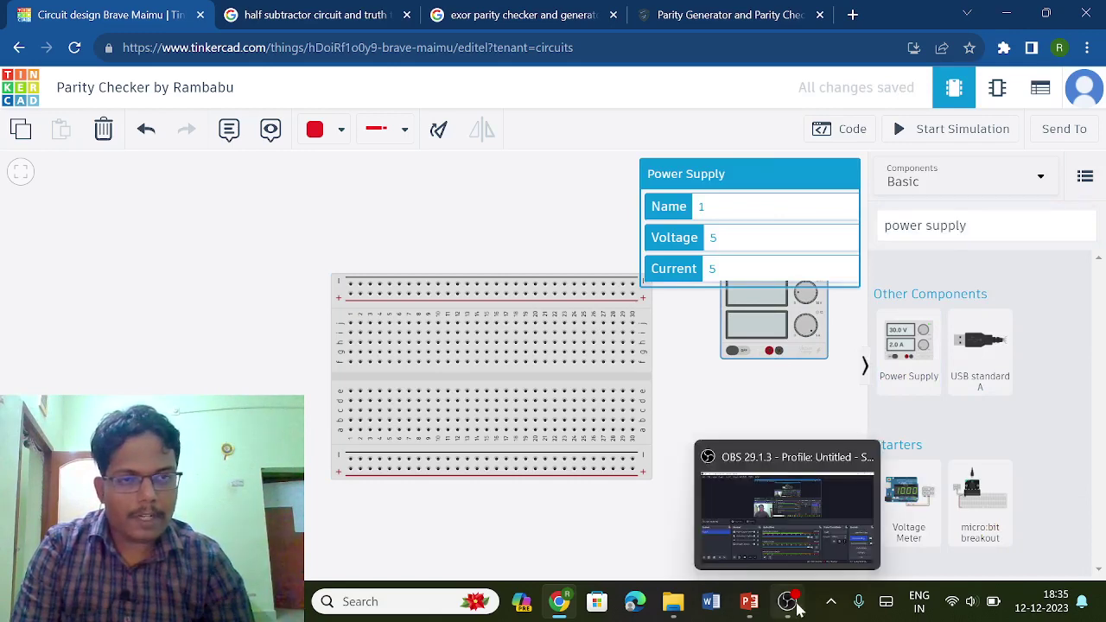
pyautogui.click(925, 225)
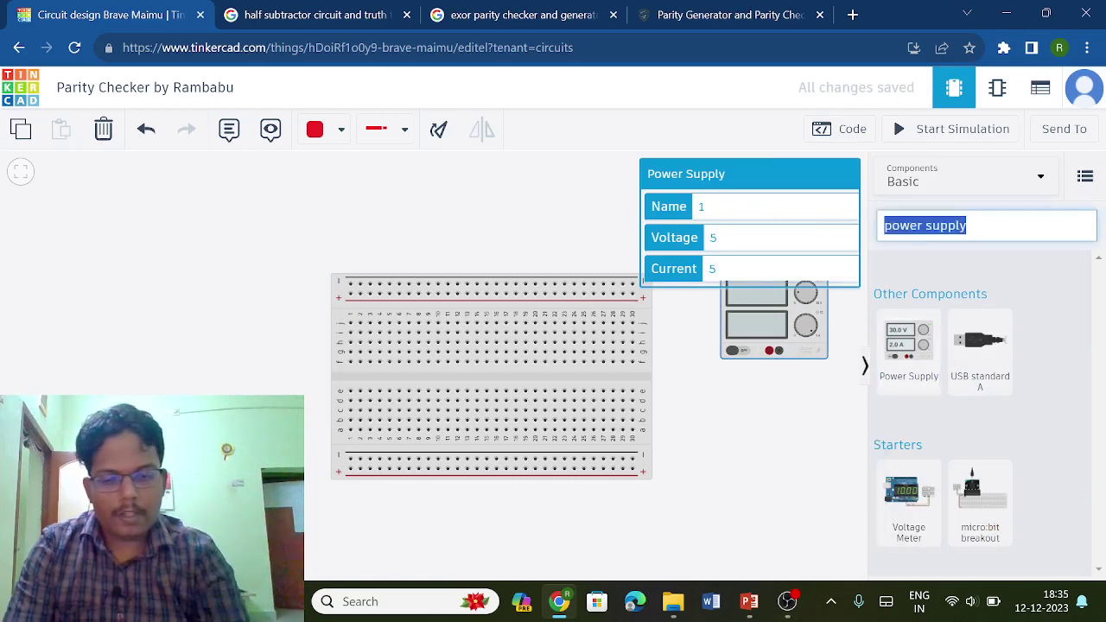
pyautogui.write('multimete')
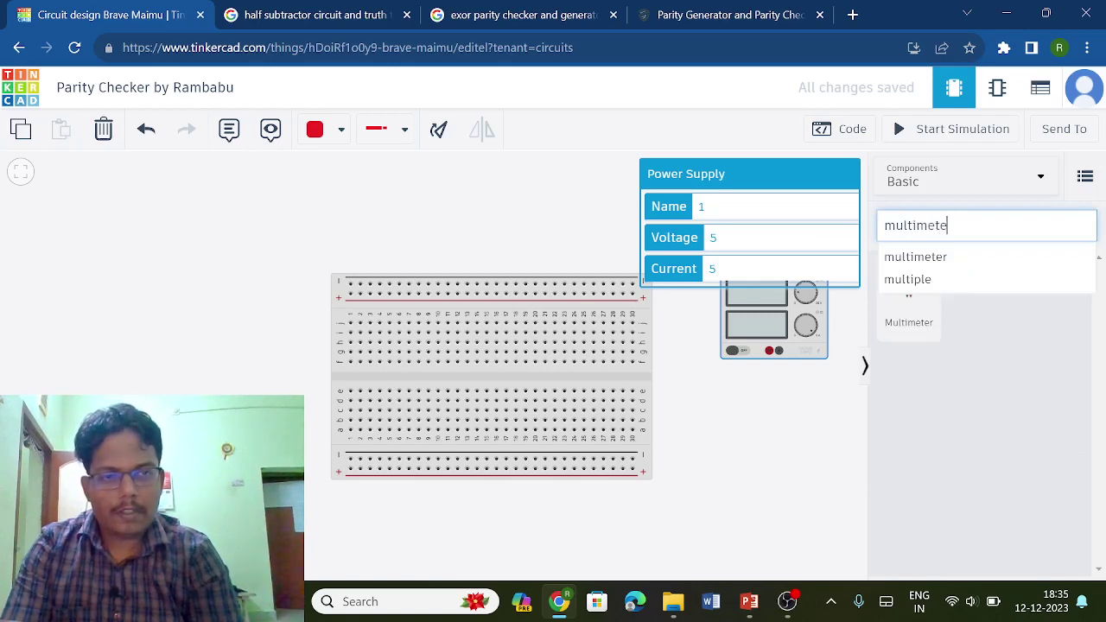
pyautogui.write('r')
pyautogui.click(973, 257)
pyautogui.moveTo(916, 318); pyautogui.dragTo(200, 343)
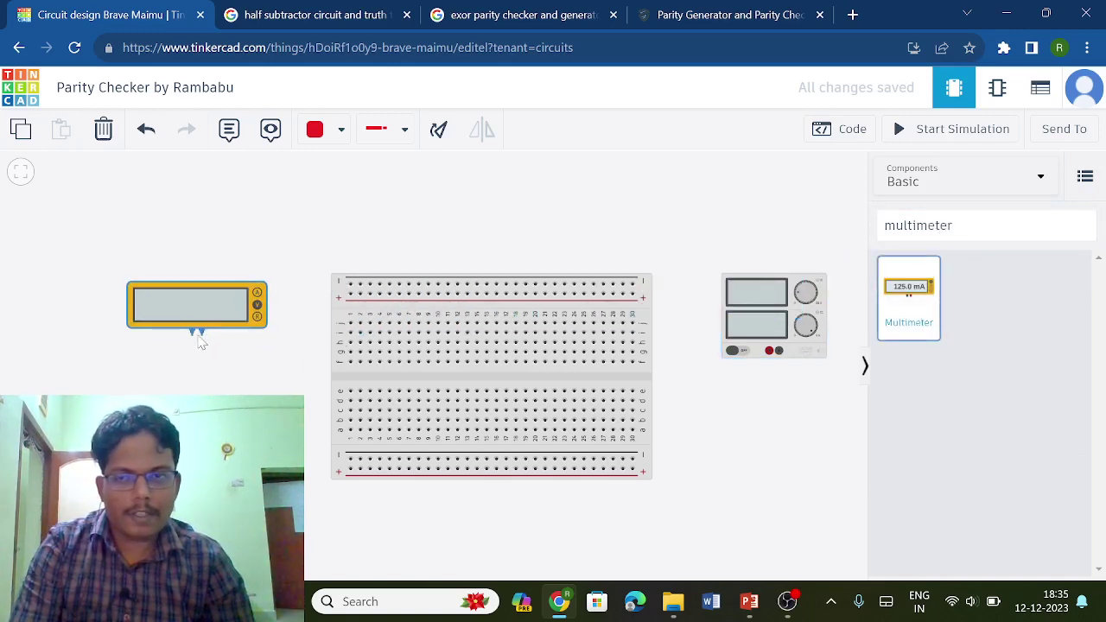
pyautogui.moveTo(952, 226); pyautogui.dragTo(844, 240)
pyautogui.click(845, 240)
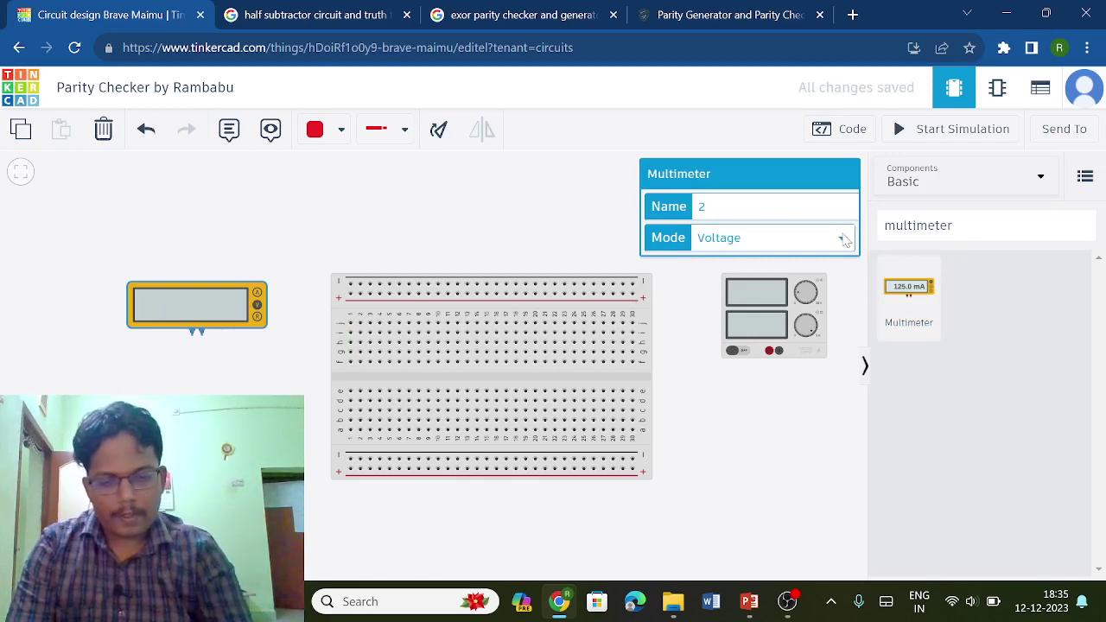
pyautogui.press('r')
pyautogui.hotkey('ctrl', 'z')
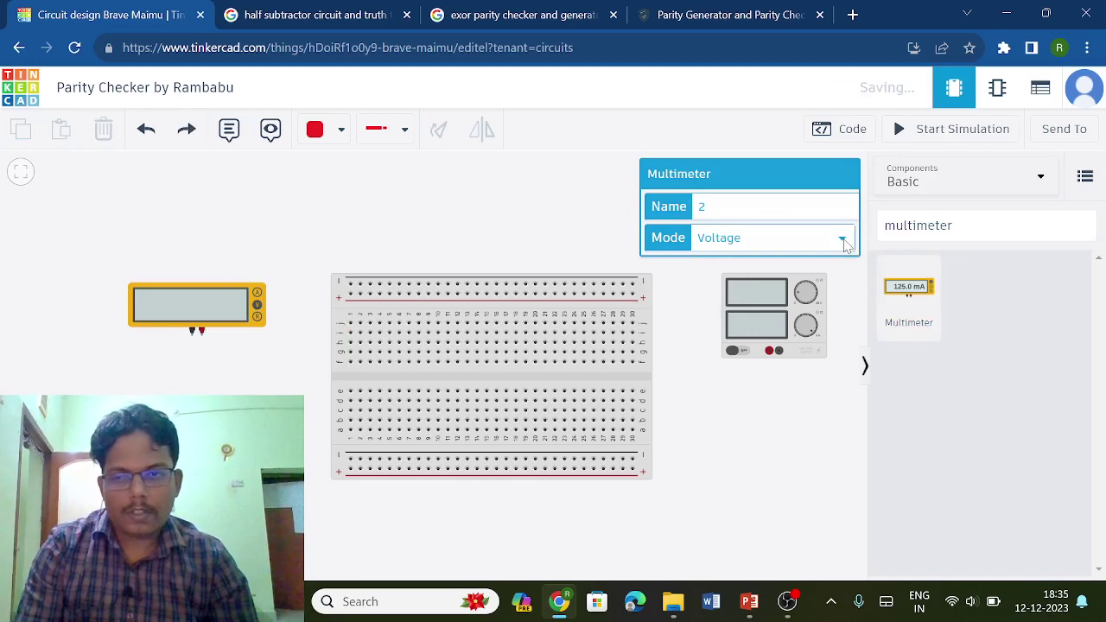
pyautogui.moveTo(968, 226); pyautogui.dragTo(878, 238)
pyautogui.click(877, 239)
# Search the components for "xor" and place a 74HC86 Quad XOR gate across the breadboard's centre gap at columns 12 to 18
pyautogui.click(952, 226)
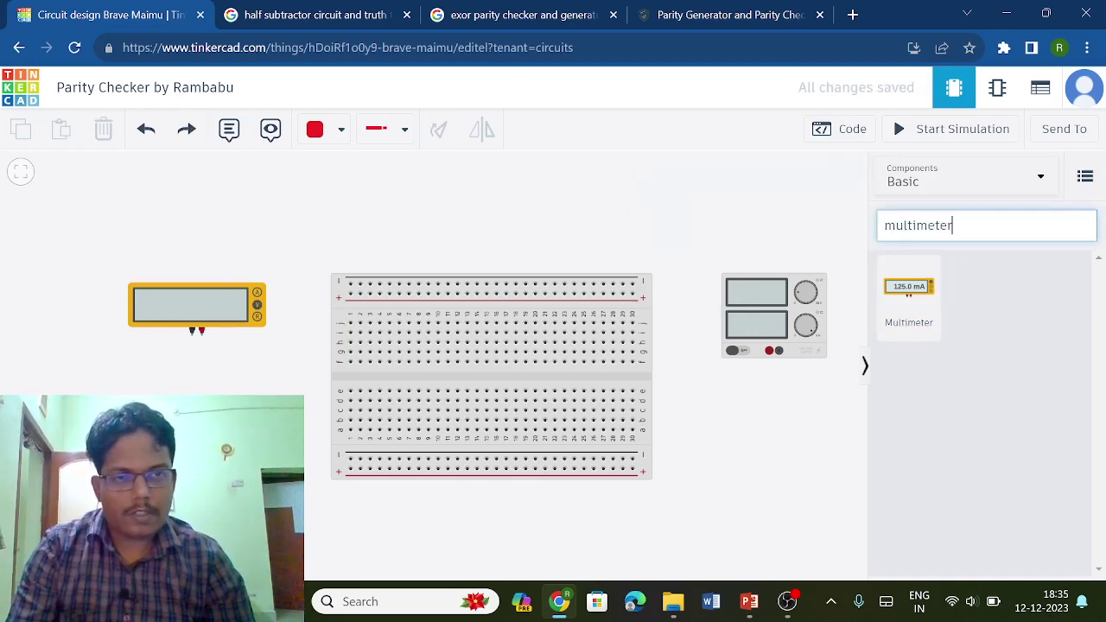
pyautogui.press('BackSpace')
pyautogui.press('BackSpace')
pyautogui.press('BackSpace')
pyautogui.press('BackSpace')
pyautogui.press('BackSpace')
pyautogui.press('BackSpace')
pyautogui.press('BackSpace')
pyautogui.press('BackSpace')
pyautogui.press('BackSpace')
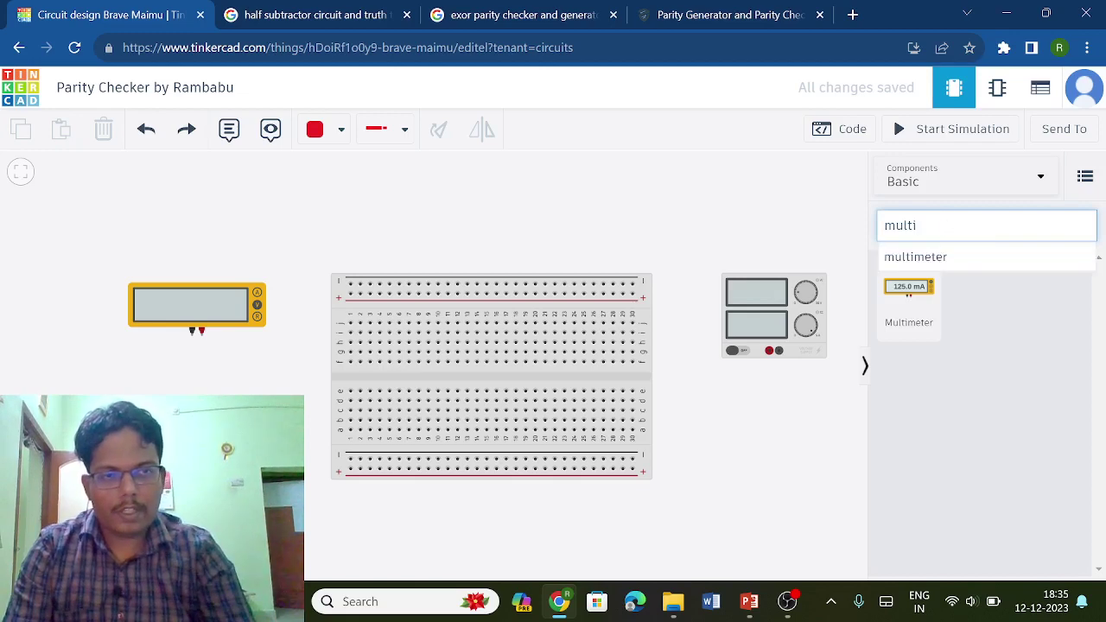
pyautogui.write('xor')
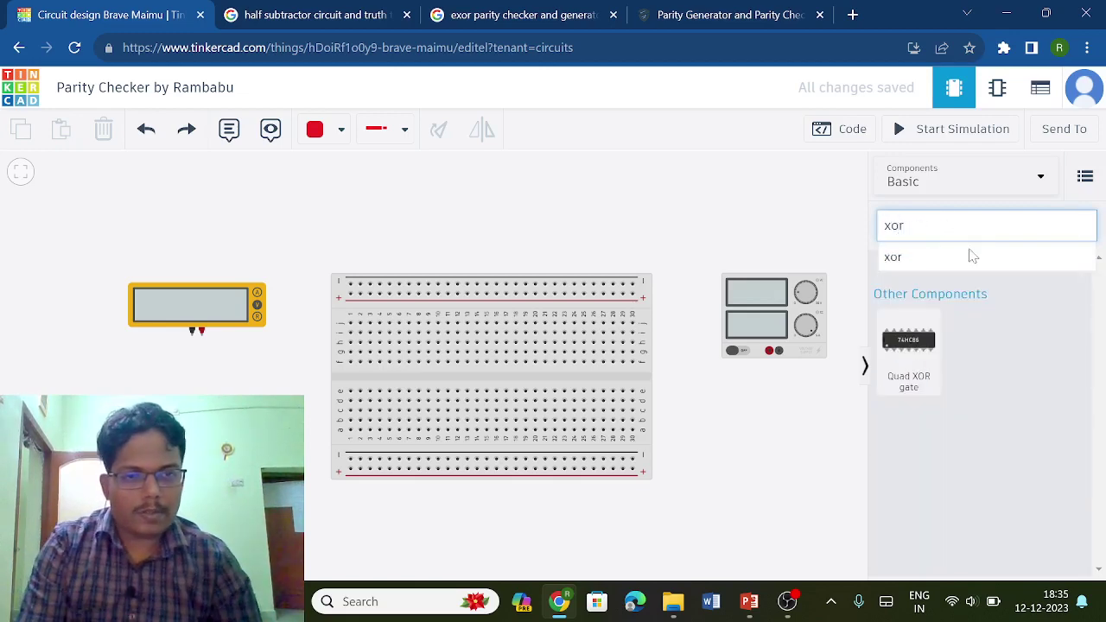
pyautogui.moveTo(927, 359); pyautogui.dragTo(490, 386)
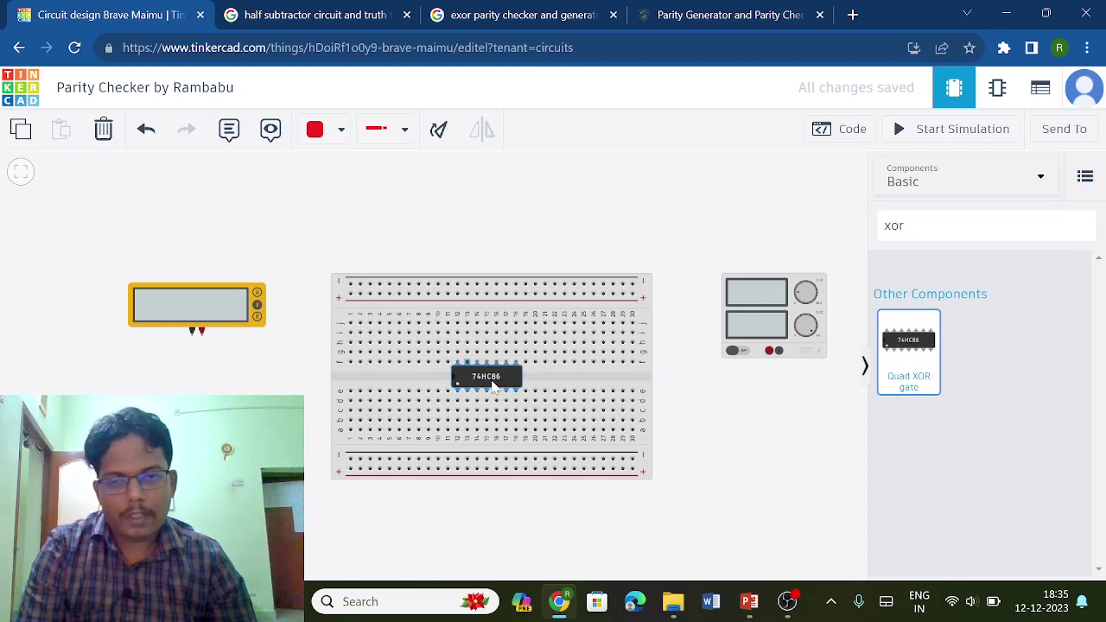
pyautogui.click(510, 391)
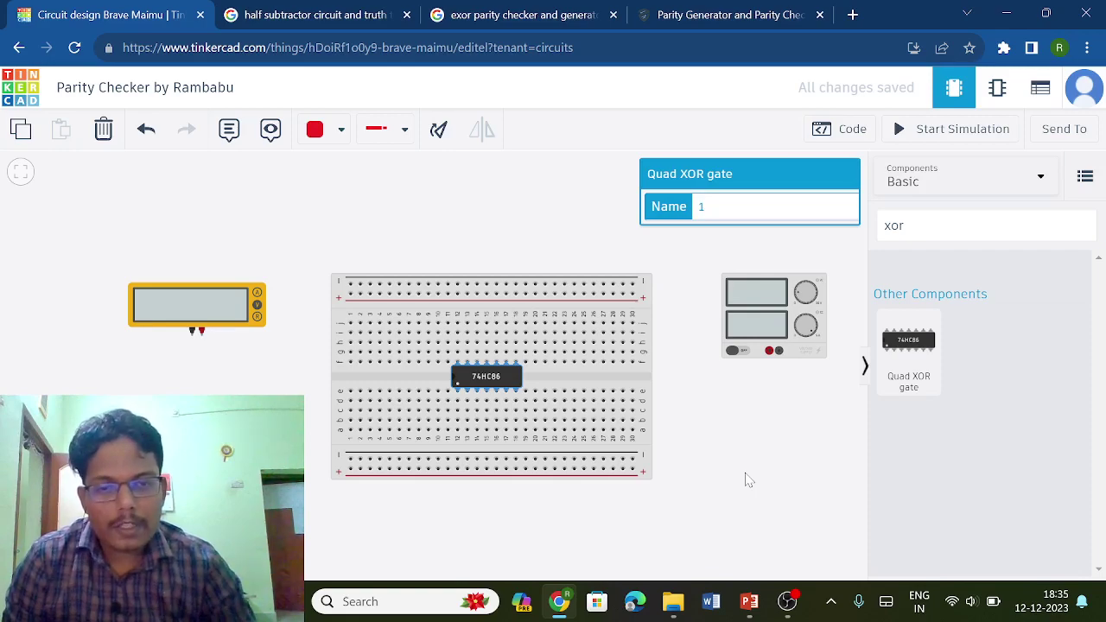
pyautogui.click(787, 601)
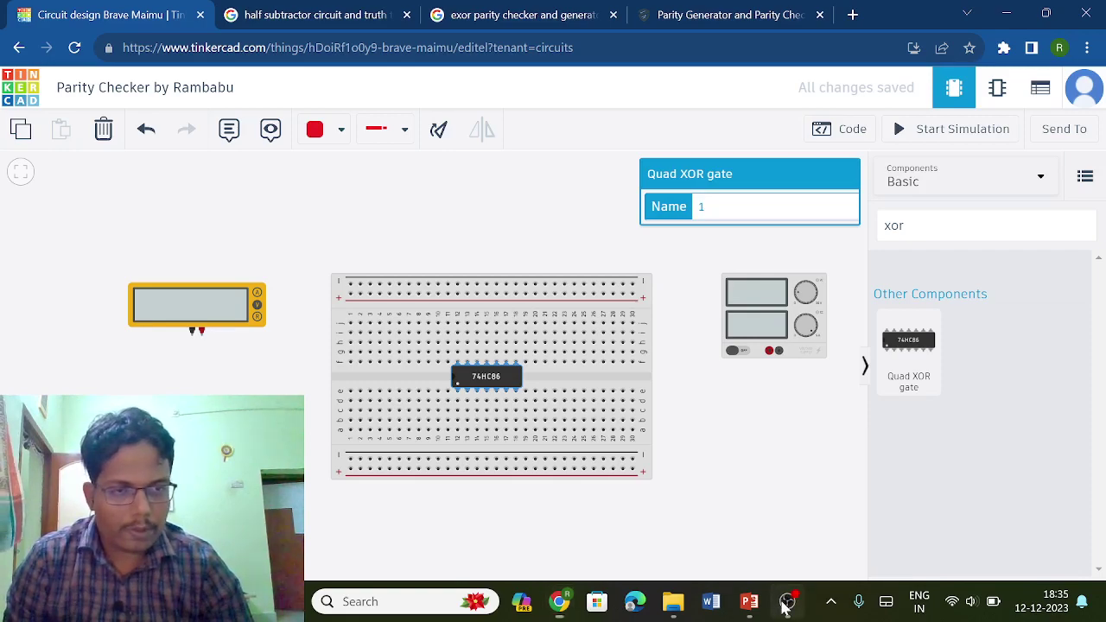
pyautogui.click(1086, 421)
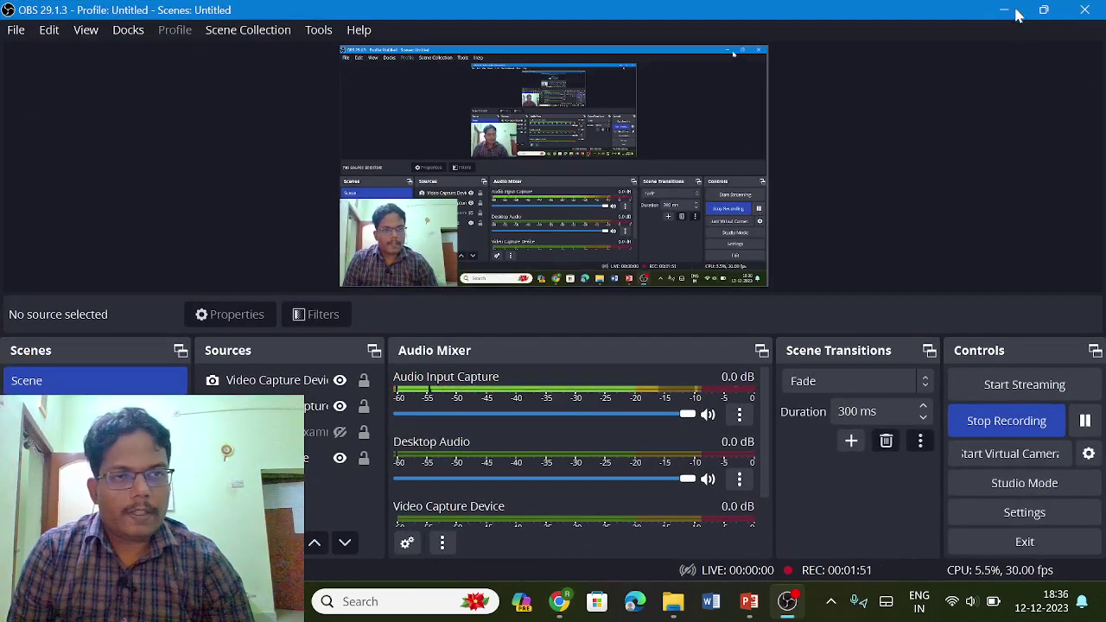
pyautogui.click(1006, 10)
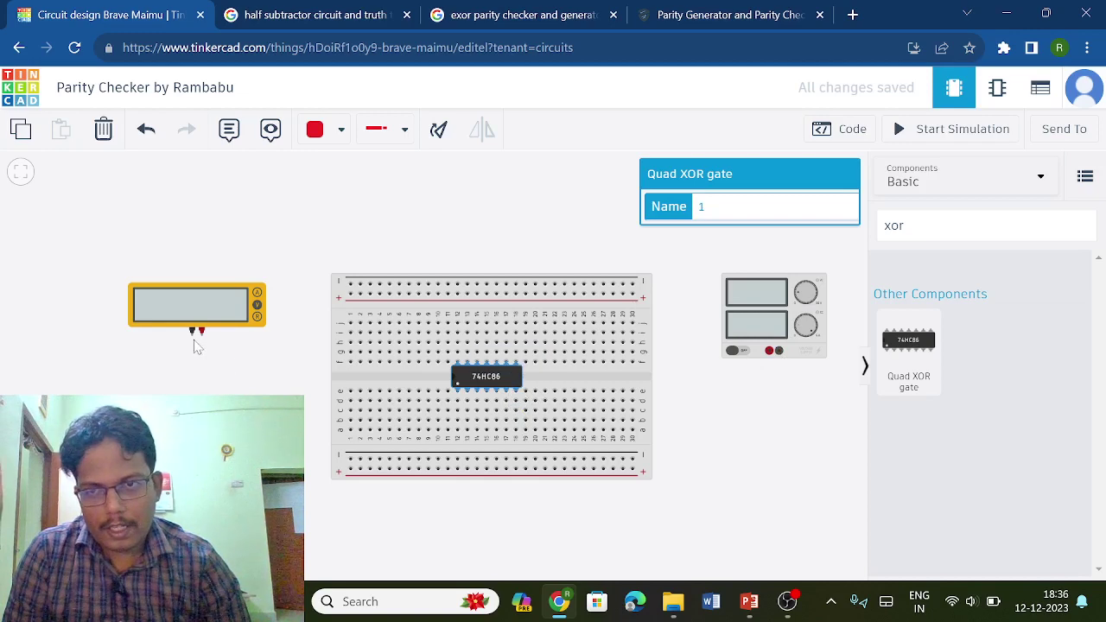
# Using black wires, connect the multimeter's negative terminal and the chip's ground pin in column 18 to the breadboard's lower negative rail
pyautogui.click(338, 131)
pyautogui.click(337, 188)
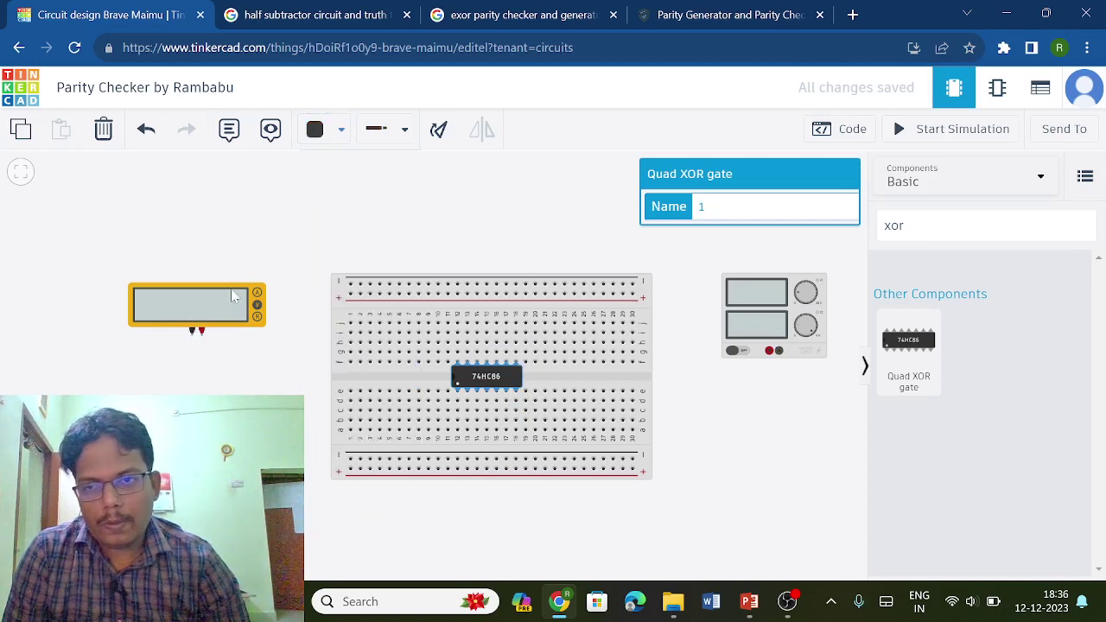
pyautogui.click(191, 332)
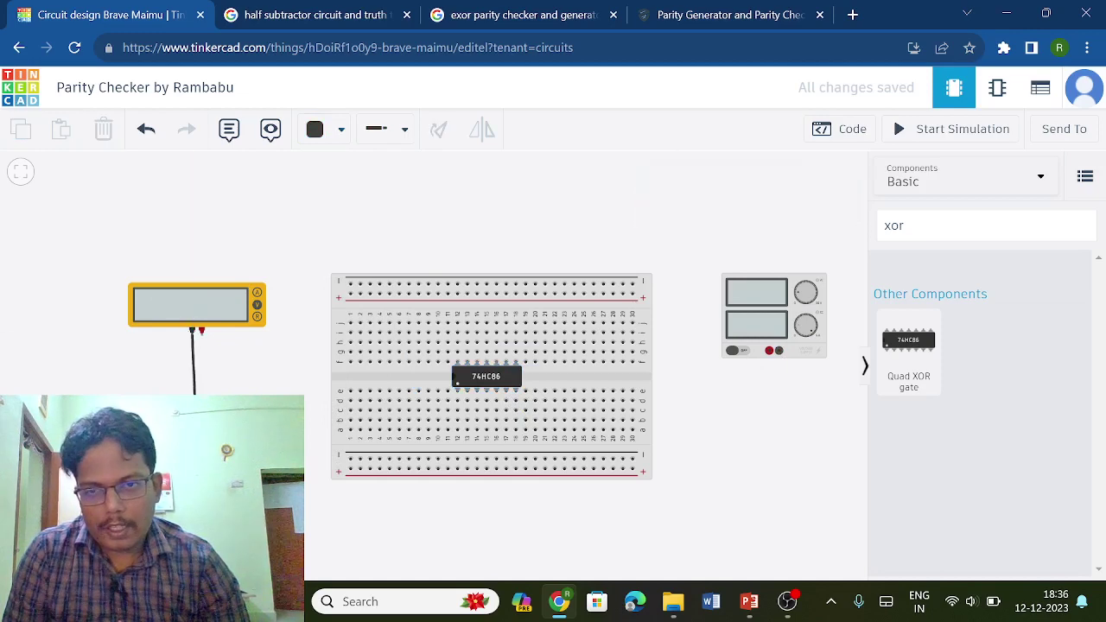
pyautogui.click(350, 459)
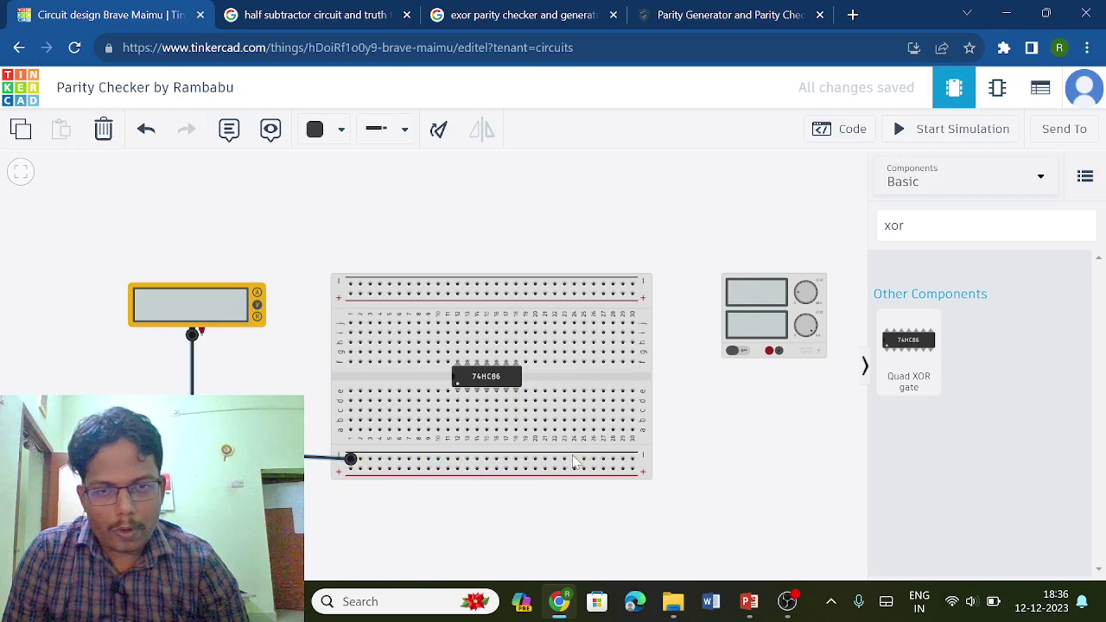
pyautogui.click(516, 421)
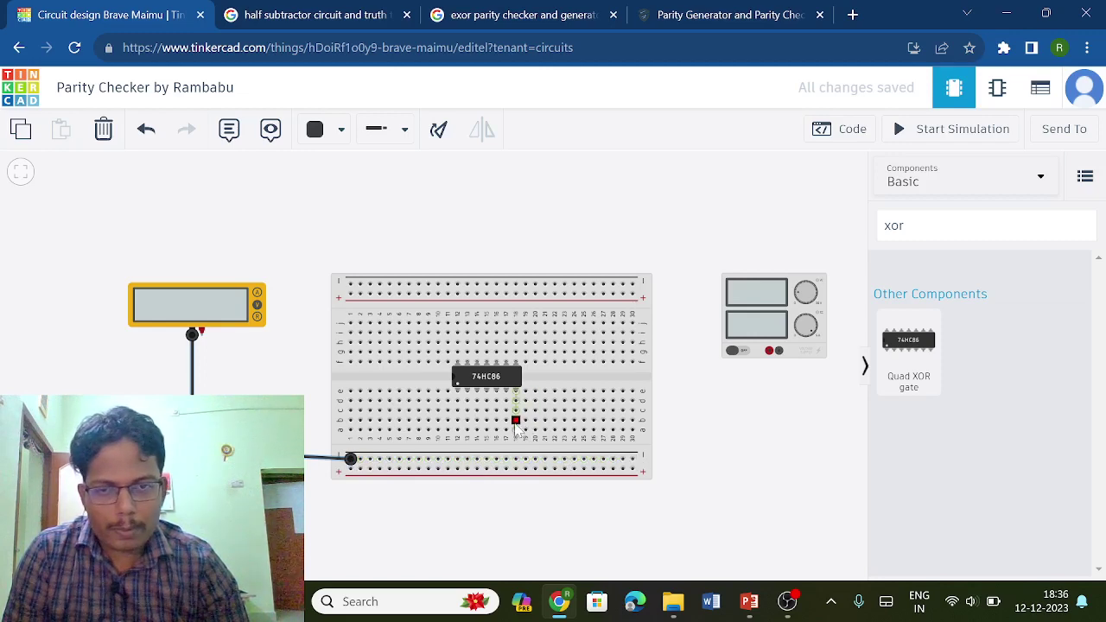
pyautogui.click(516, 459)
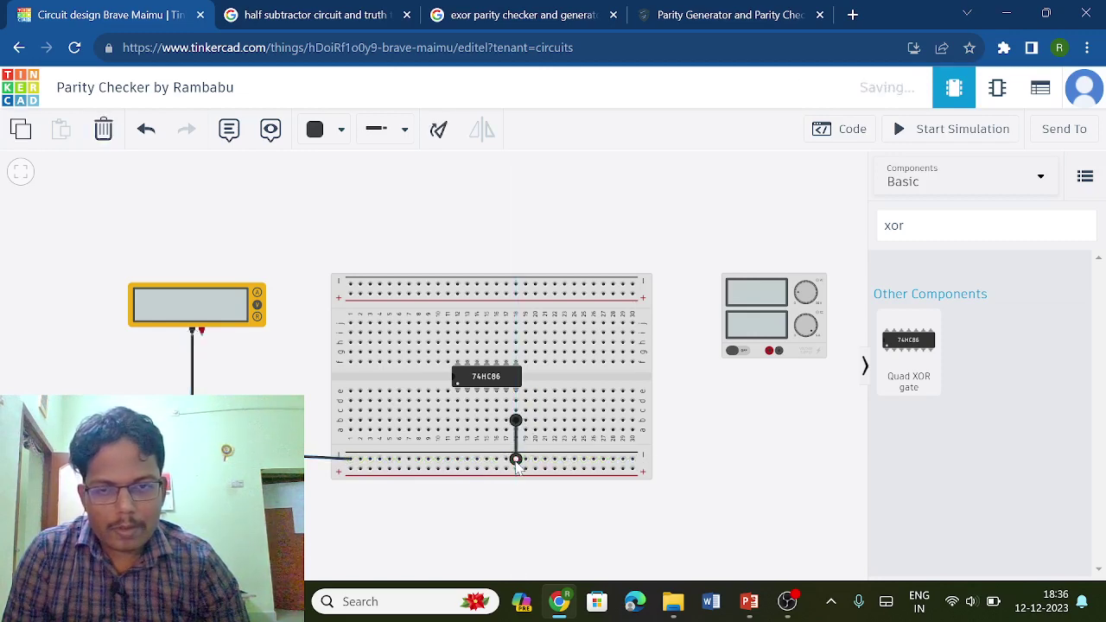
# Connect the column 30 end of the breadboard's lower negative rail to the power supply's negative terminal with a black wire
pyautogui.click(634, 459)
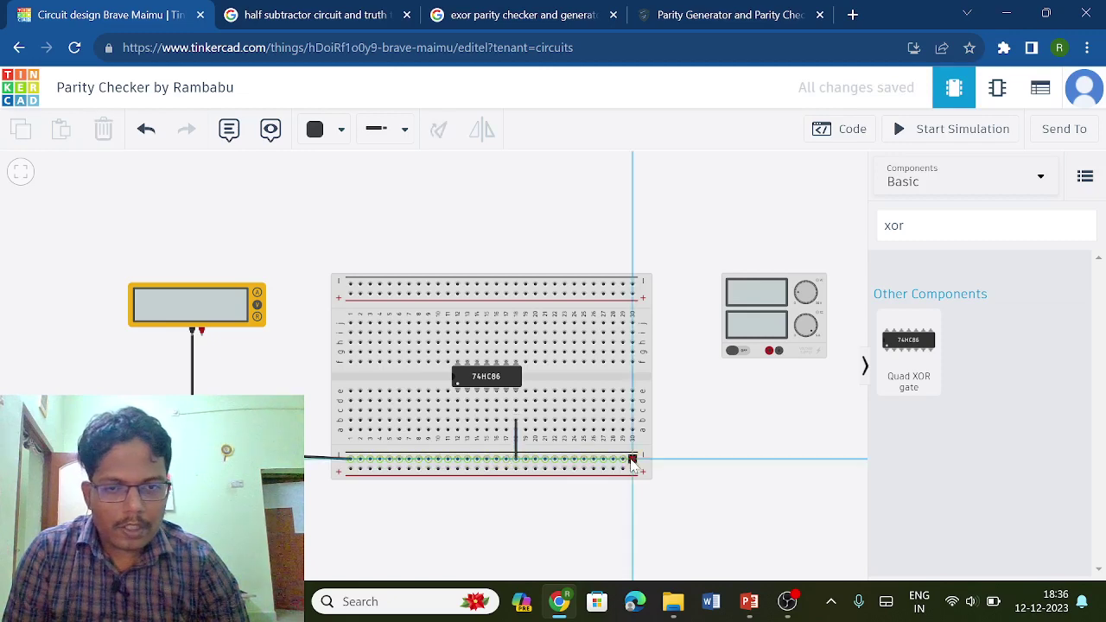
pyautogui.click(783, 450)
pyautogui.click(779, 351)
pyautogui.click(779, 351)
pyautogui.click(816, 399)
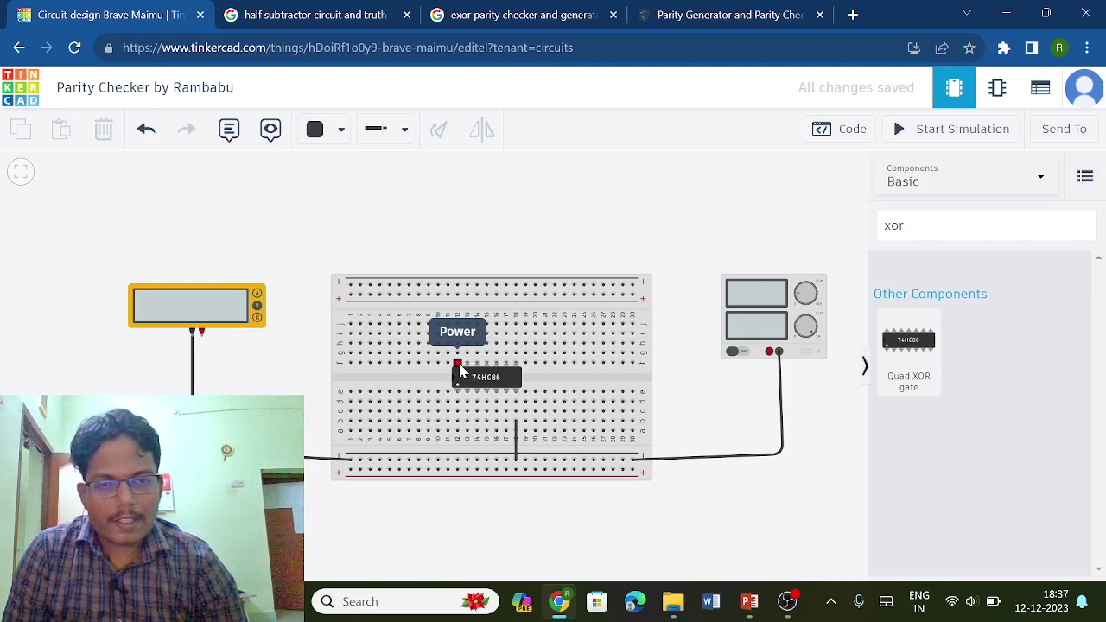
# Set the wire color to red and connect the power supply's positive terminal to the column 30 end of the breadboard's upper positive rail
pyautogui.click(381, 129)
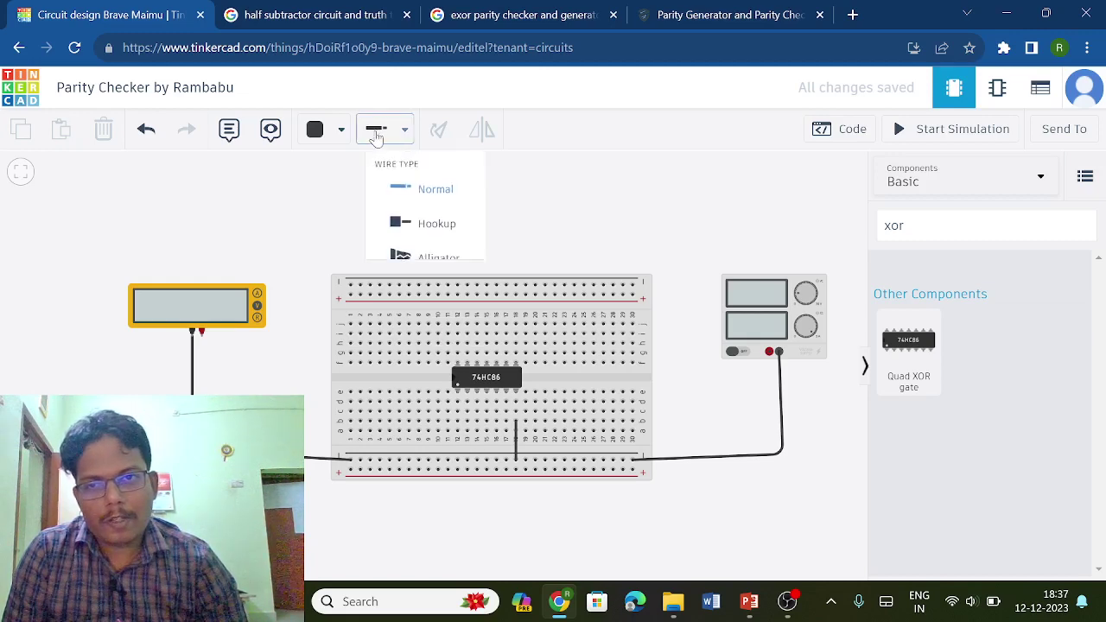
pyautogui.click(341, 132)
pyautogui.click(346, 217)
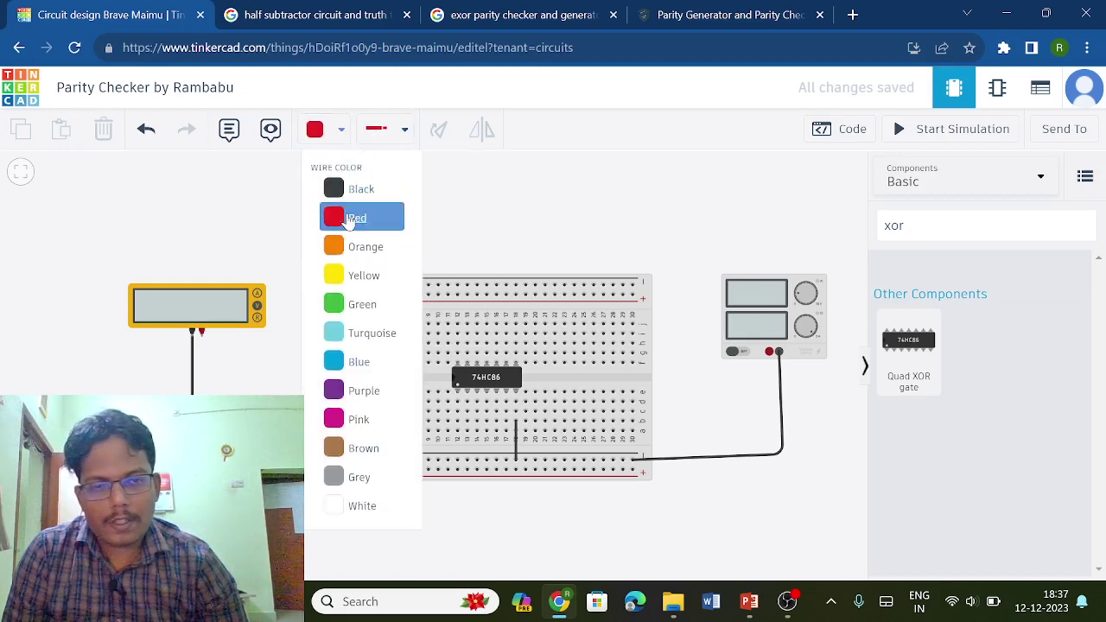
pyautogui.click(770, 353)
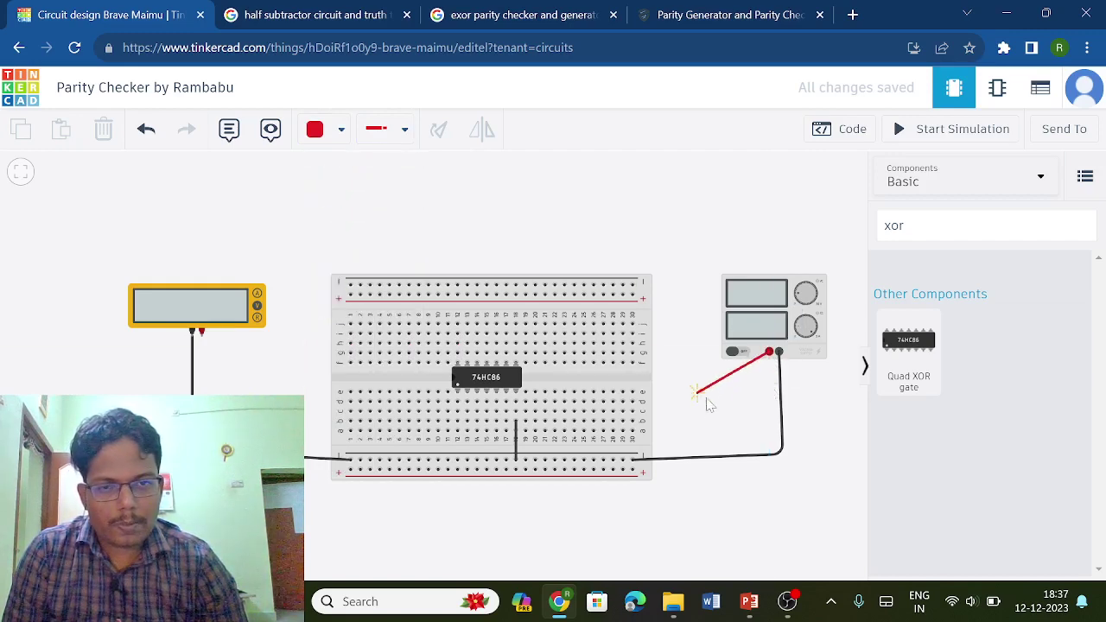
pyautogui.click(770, 400)
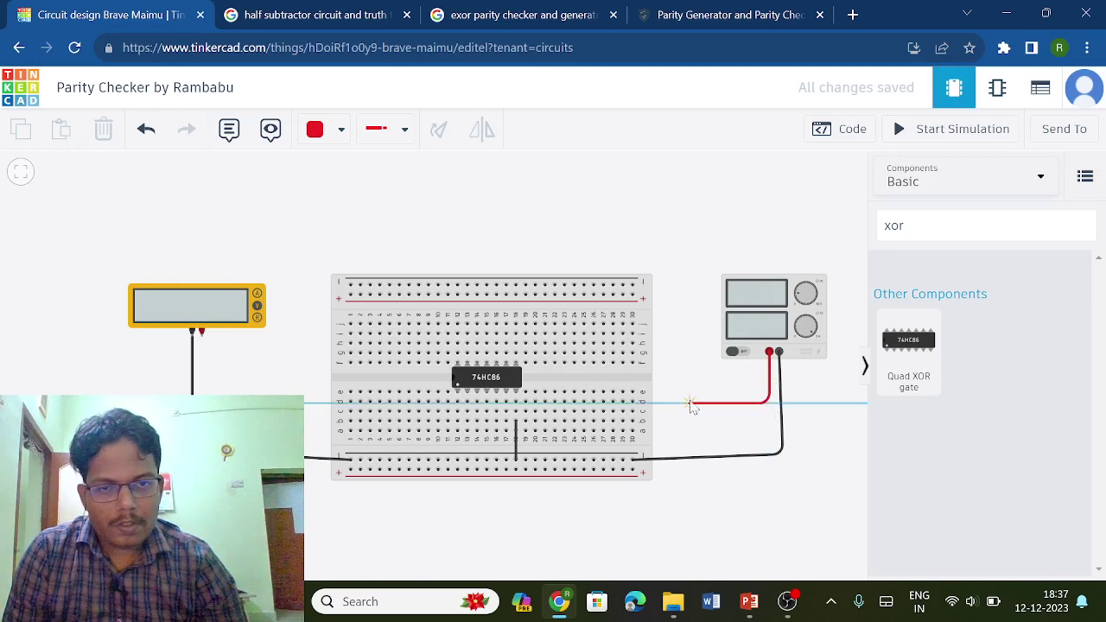
pyautogui.click(690, 401)
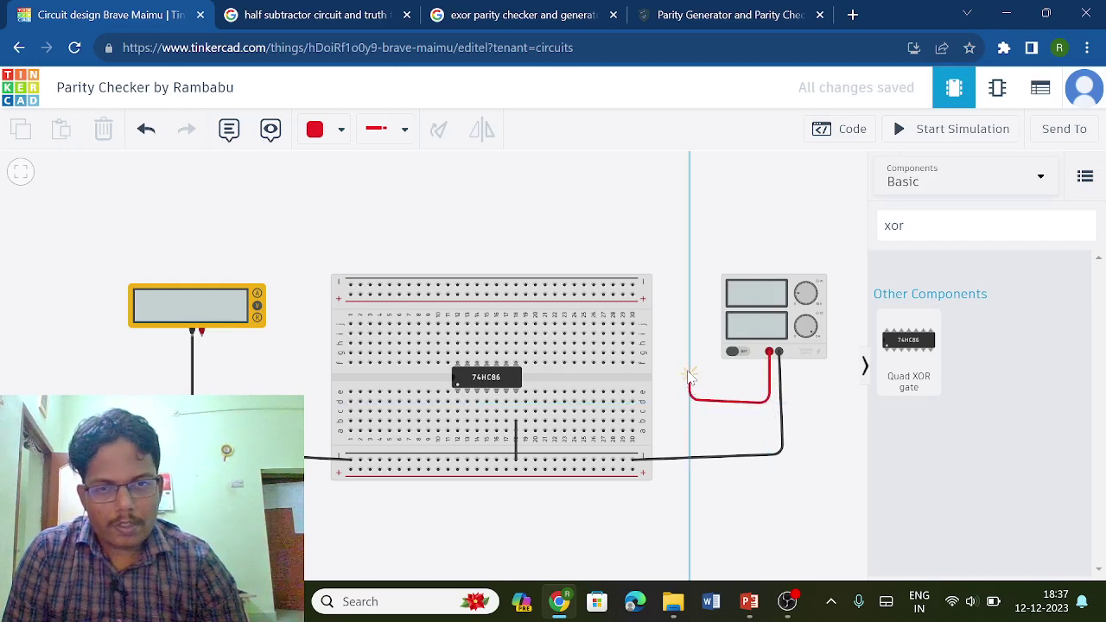
pyautogui.click(691, 300)
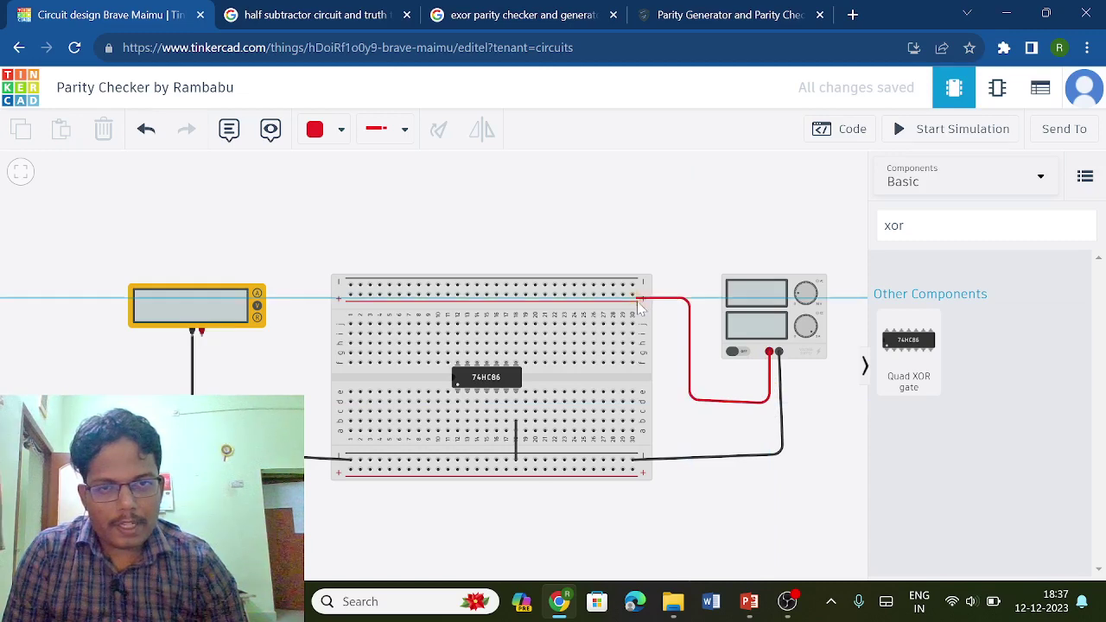
pyautogui.click(635, 297)
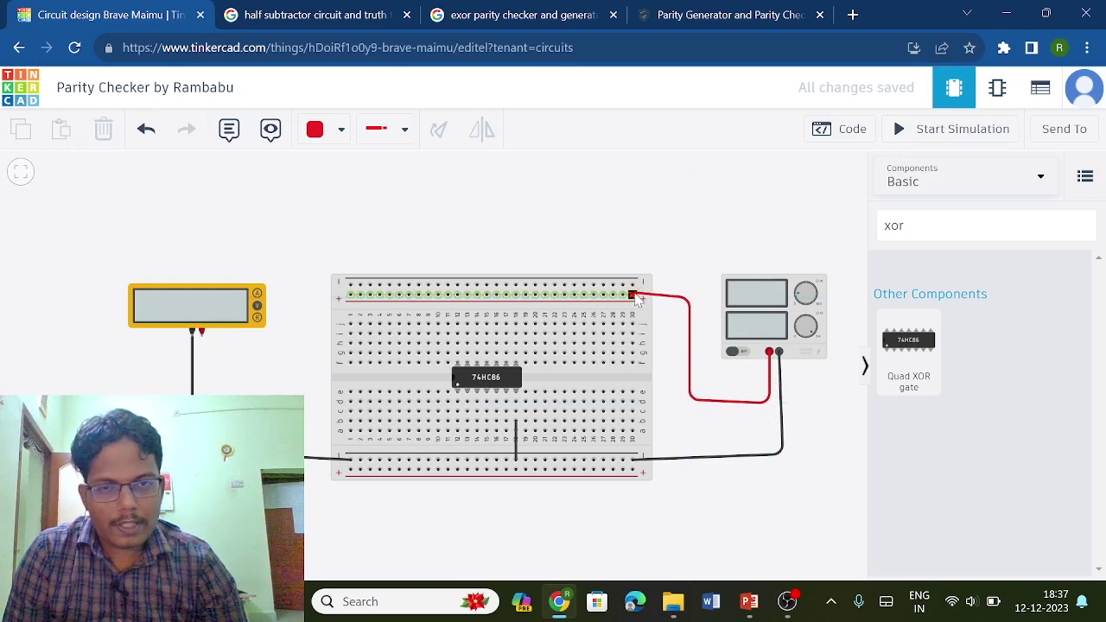
pyautogui.click(635, 297)
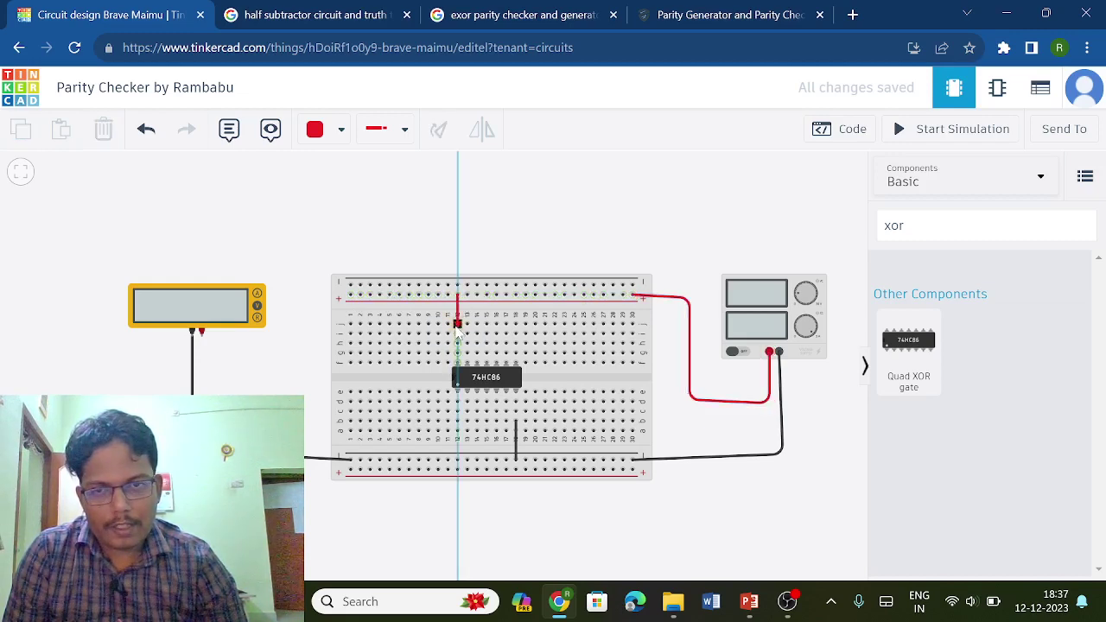
# With red wires, connect the chip's power pin in column 12 to the upper positive rail and the lower positive rail to the power supply's positive terminal
pyautogui.click(458, 333)
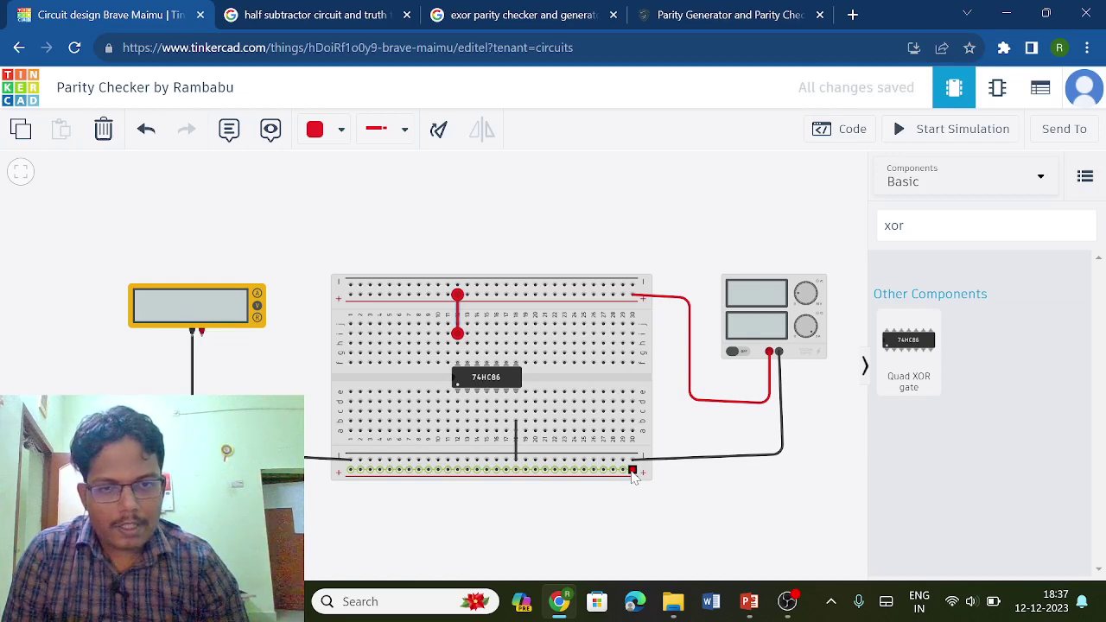
pyautogui.click(633, 473)
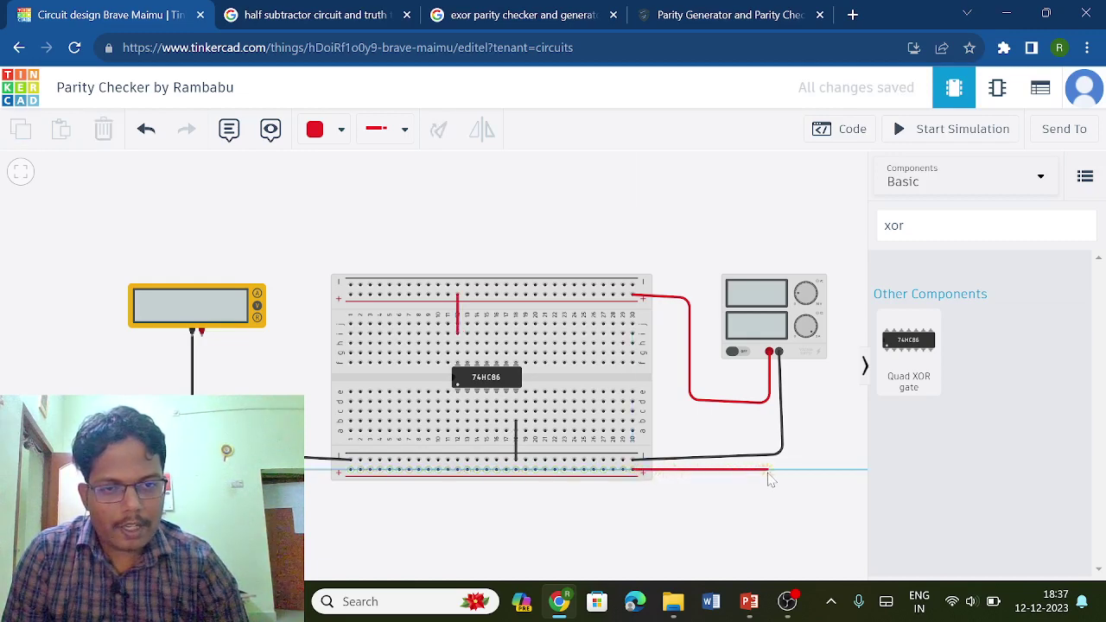
pyautogui.click(769, 466)
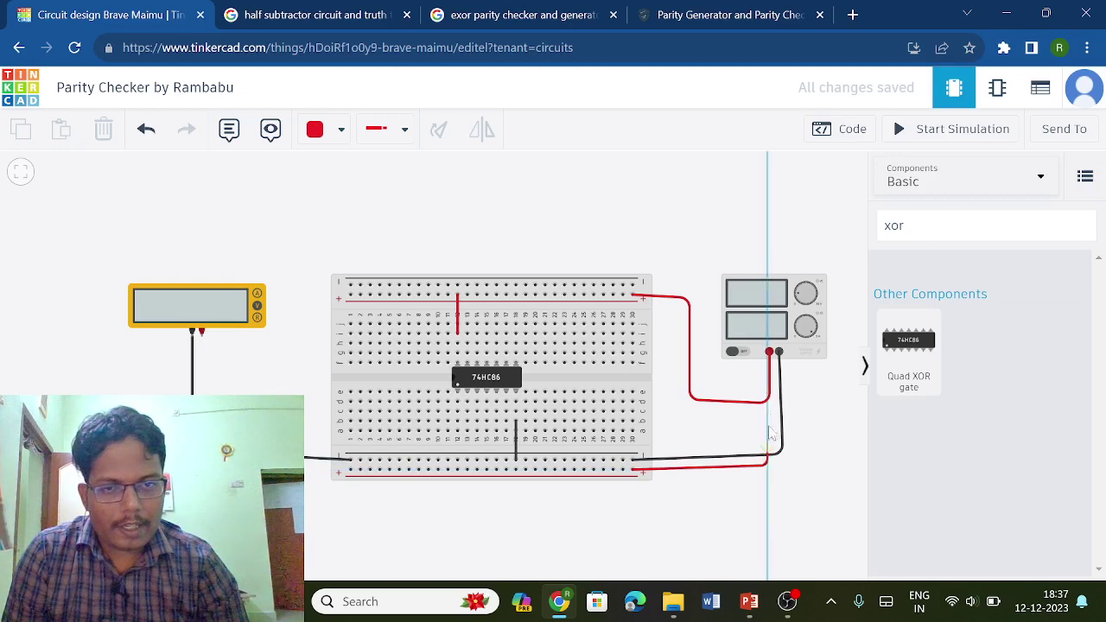
pyautogui.click(769, 352)
pyautogui.click(847, 454)
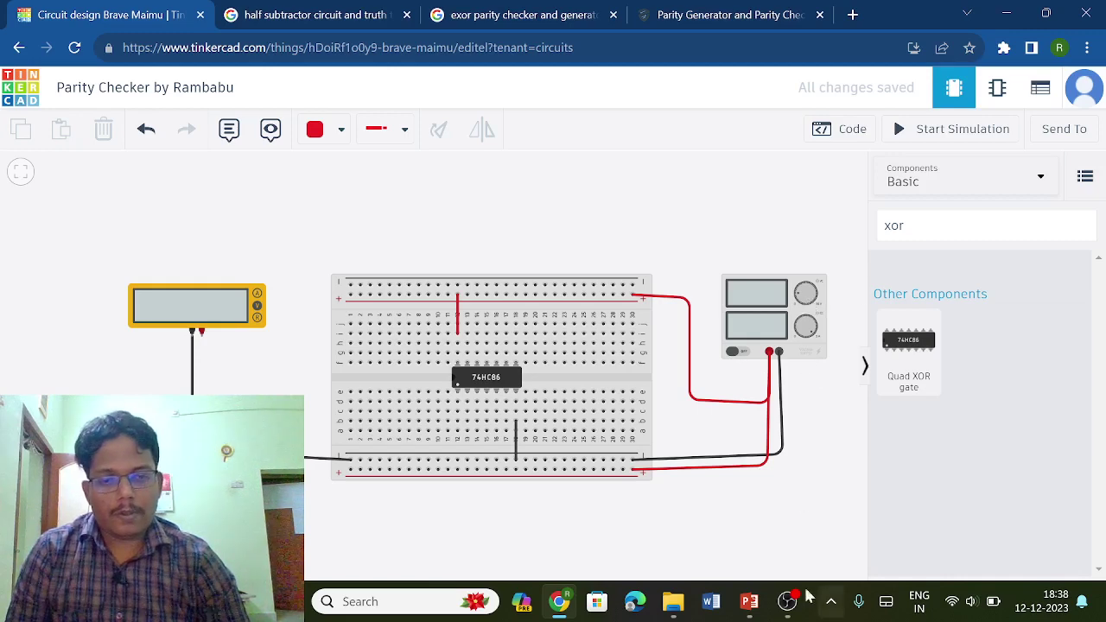
# Check the logic diagram in PowerPoint and use blue wires to connect column 12 to the lower negative rail and column 13 to the lower positive rail
pyautogui.click(749, 603)
pyautogui.scroll(-1, 669, 378)
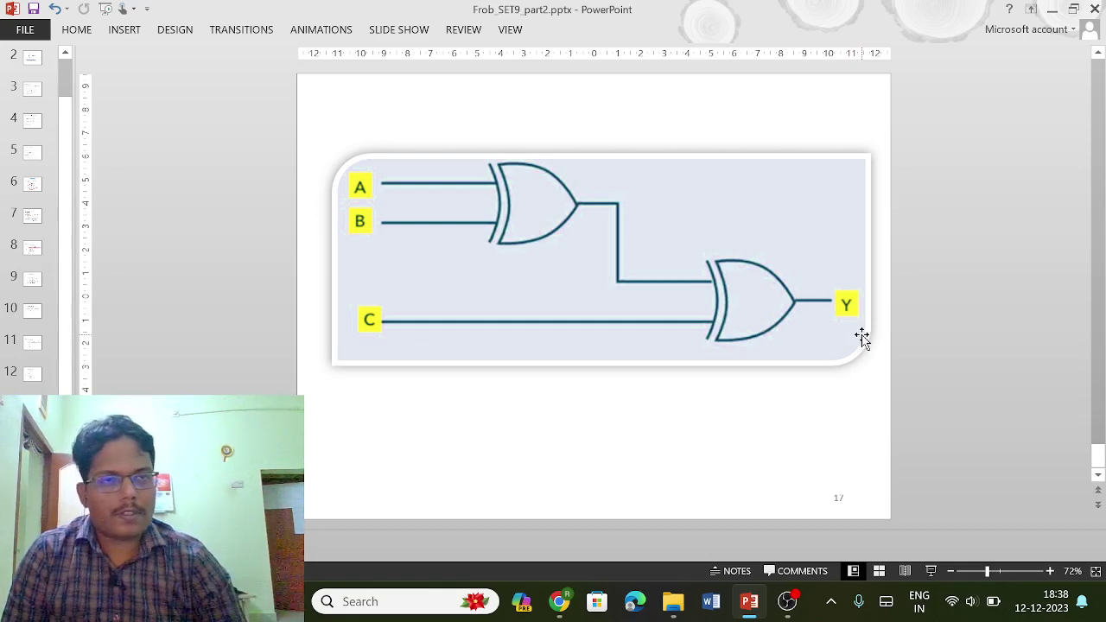
pyautogui.click(1051, 10)
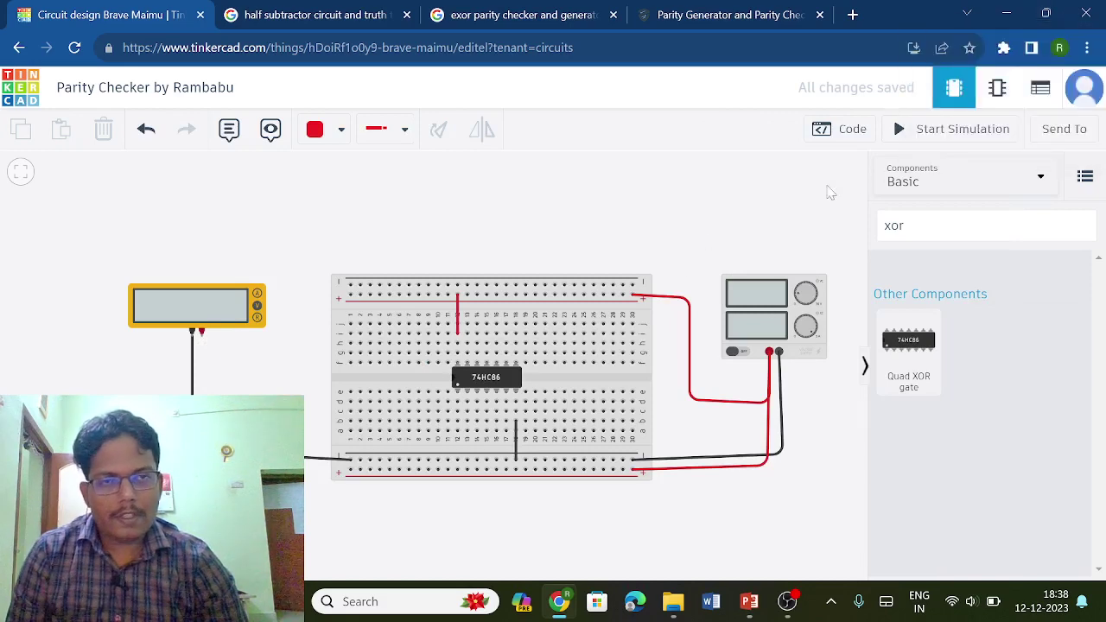
pyautogui.click(341, 129)
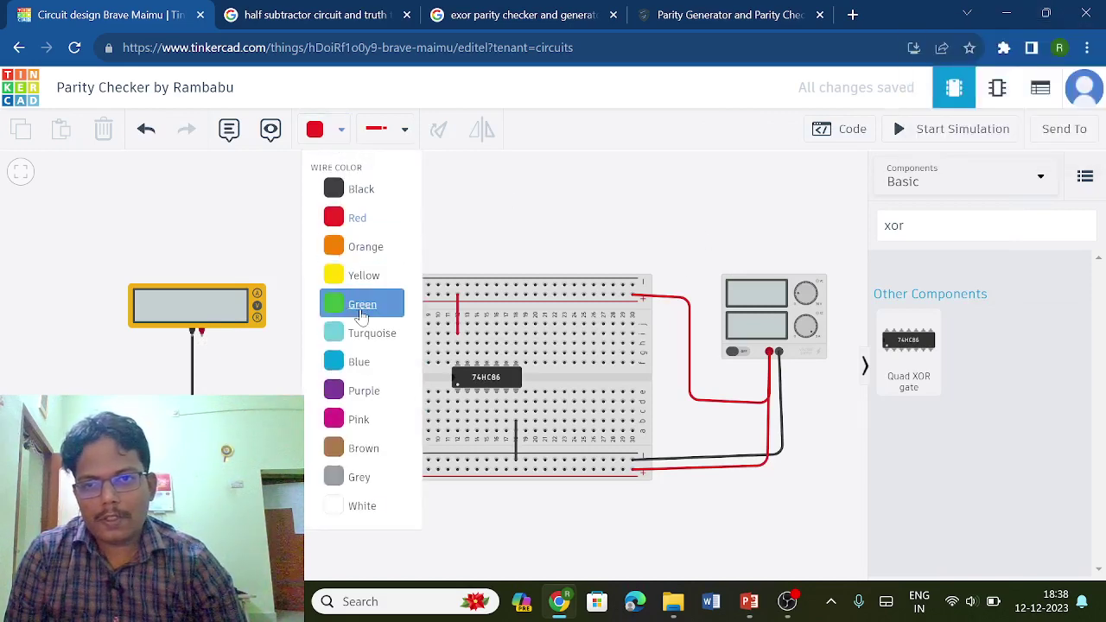
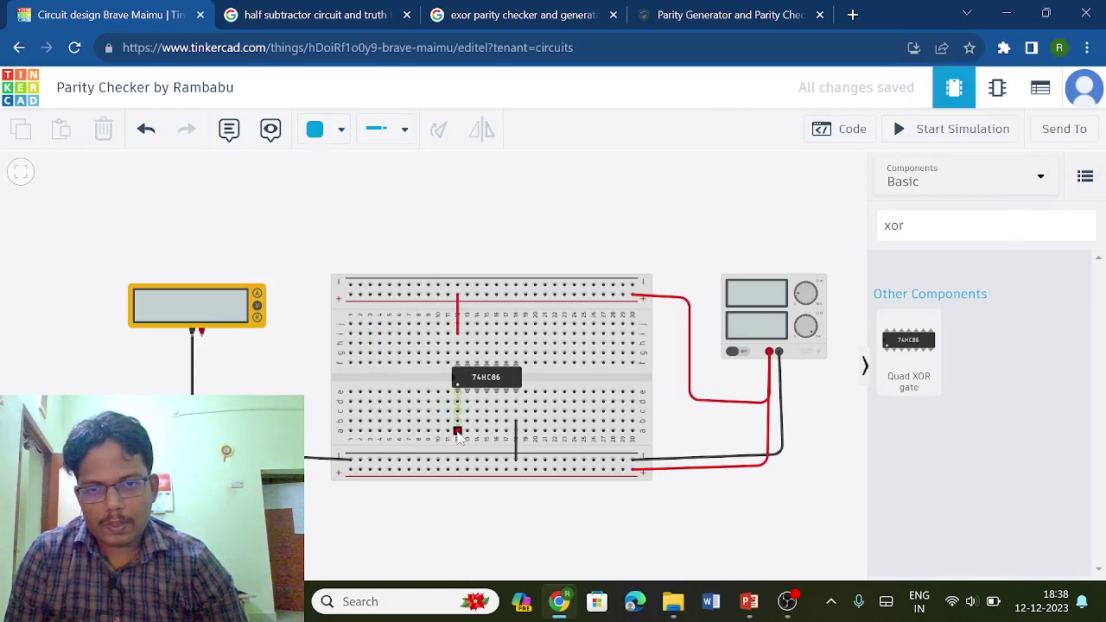
pyautogui.click(458, 432)
pyautogui.click(458, 460)
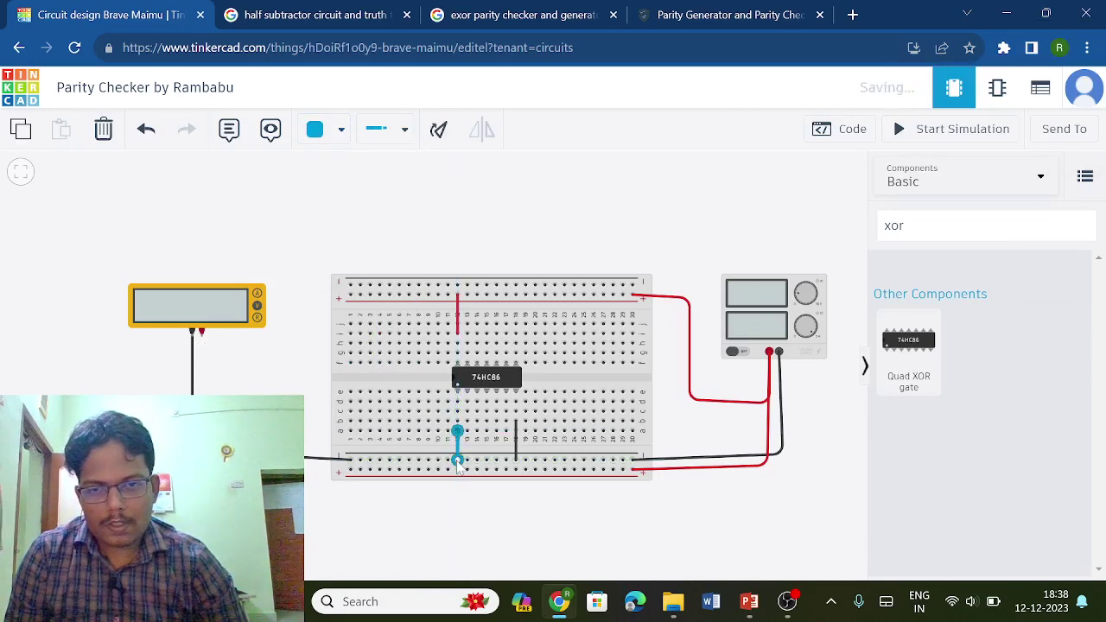
pyautogui.click(467, 431)
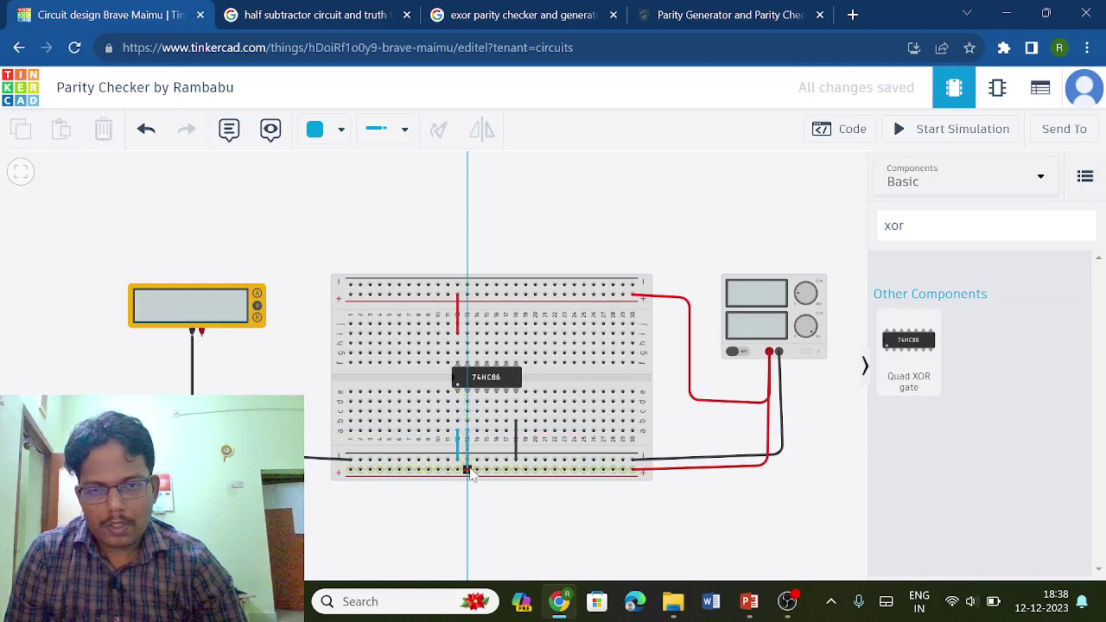
pyautogui.click(468, 471)
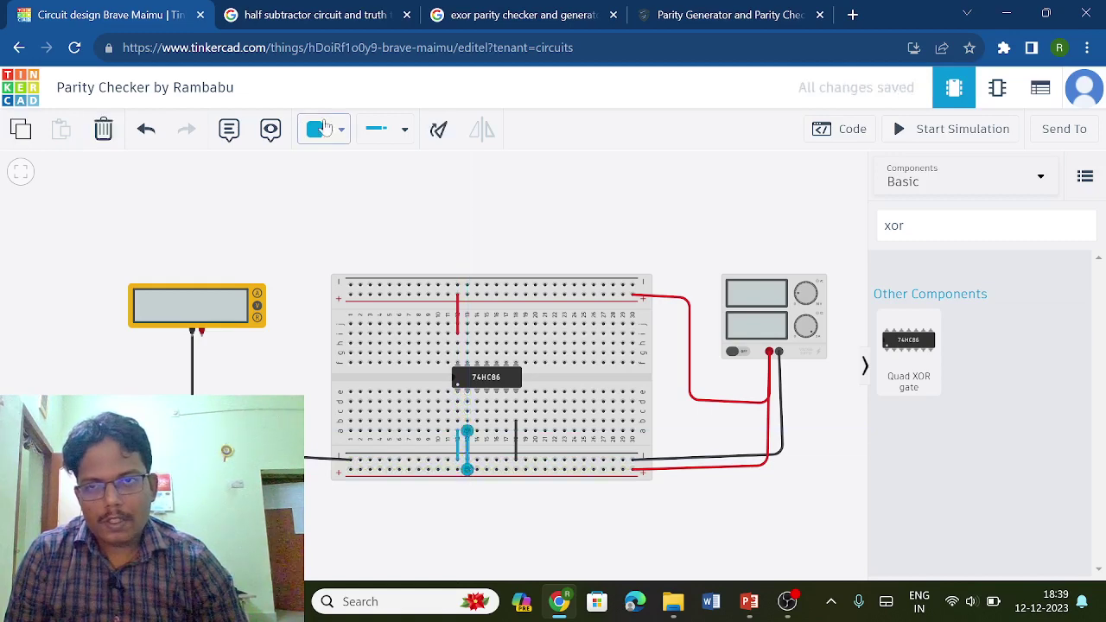
# Consult the logic diagram in PowerPoint again and set the color of the selected column 13 wire to pink
pyautogui.click(749, 601)
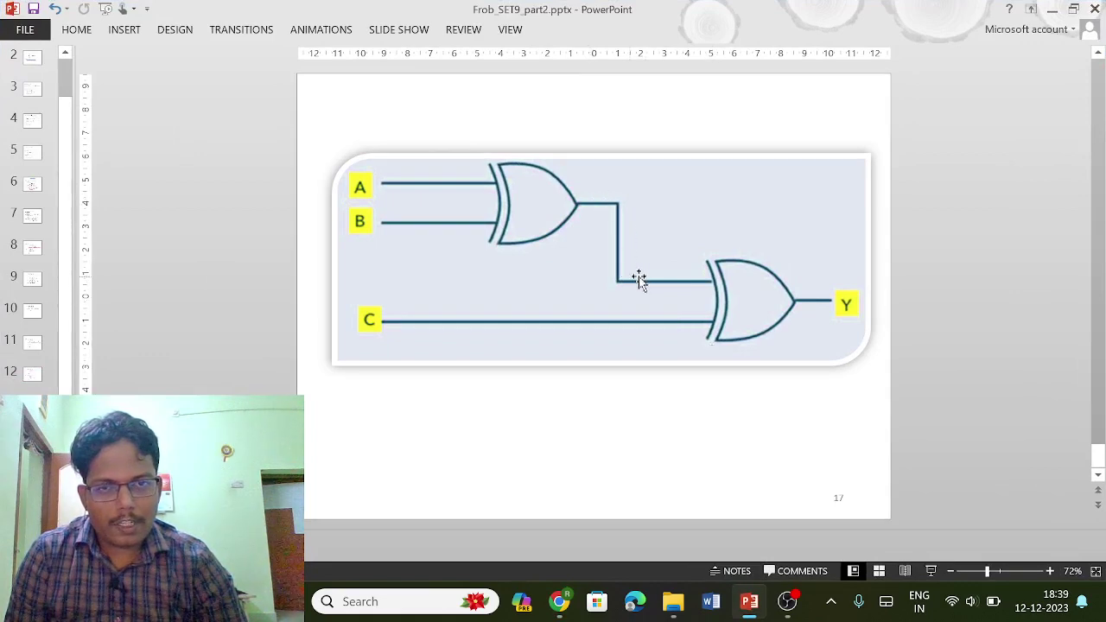
pyautogui.click(1054, 10)
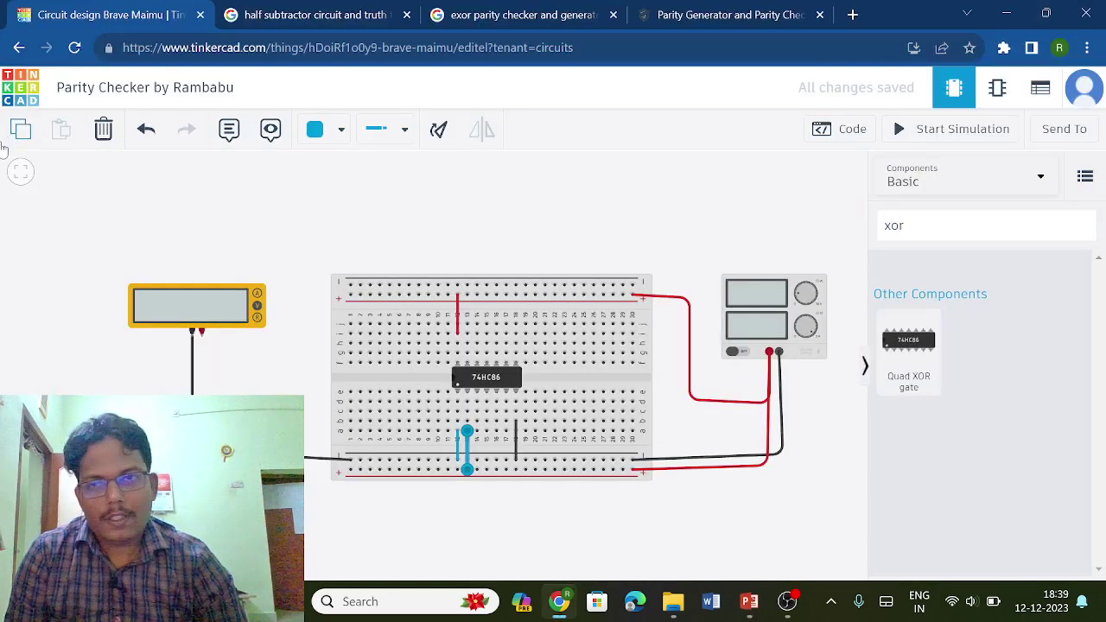
pyautogui.click(331, 139)
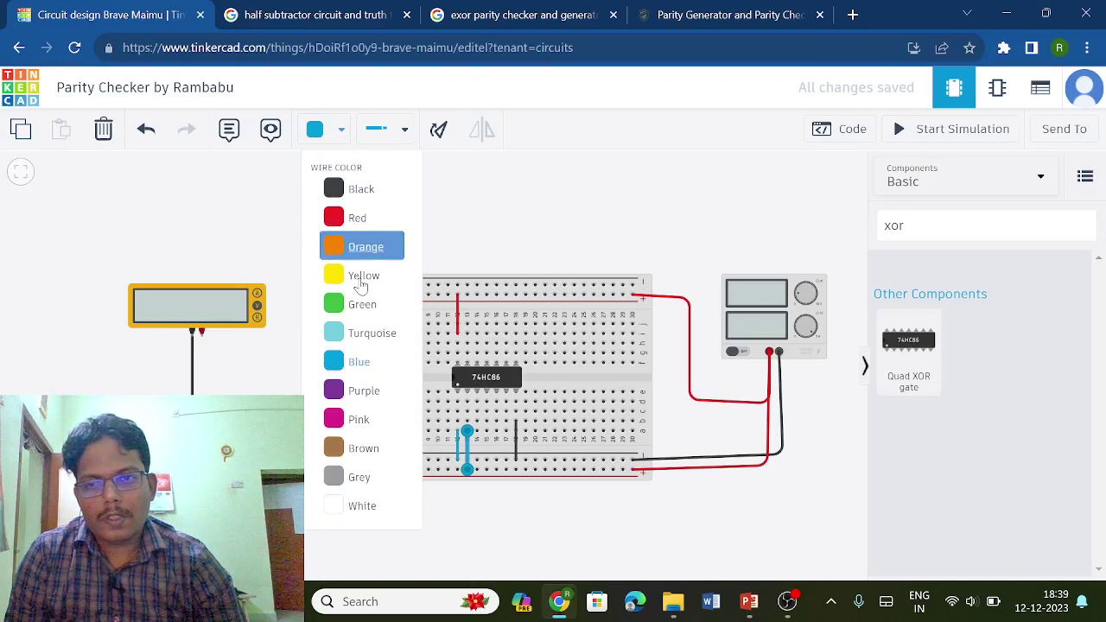
pyautogui.click(371, 430)
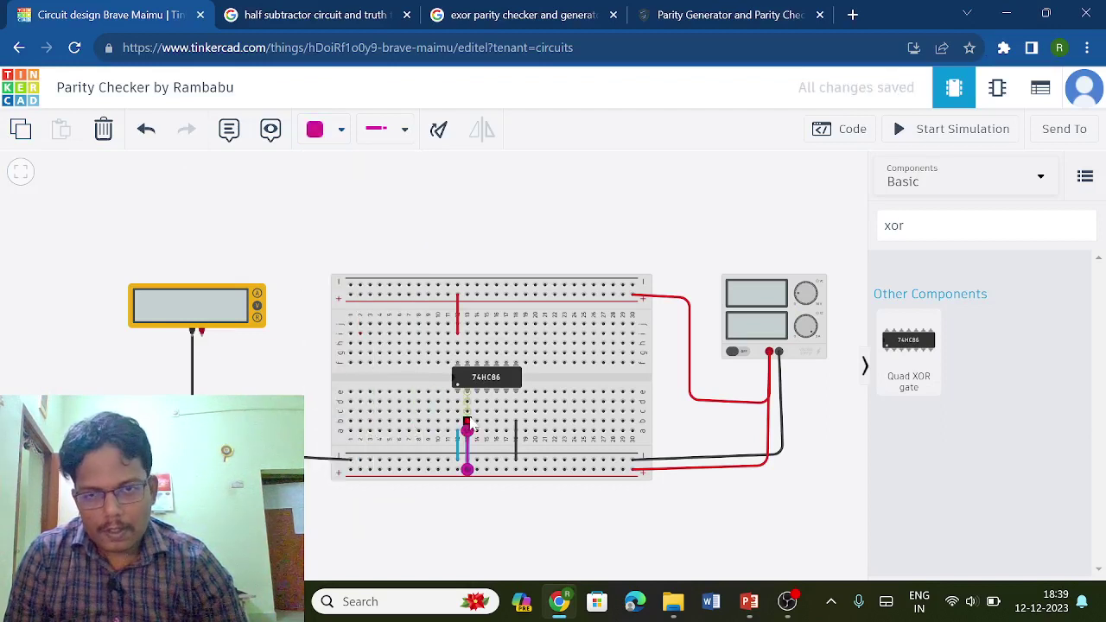
# Connect the first XOR gate's output in column 14 to Input 2A in column 15 with a short pink wire along row d
pyautogui.click(476, 403)
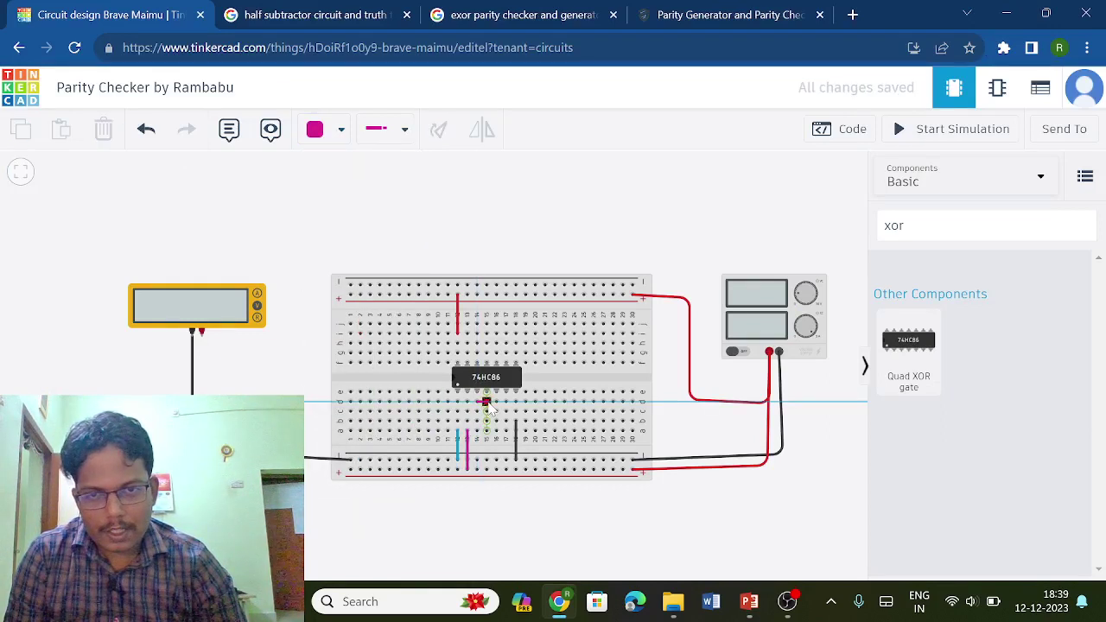
pyautogui.click(487, 397)
pyautogui.click(487, 398)
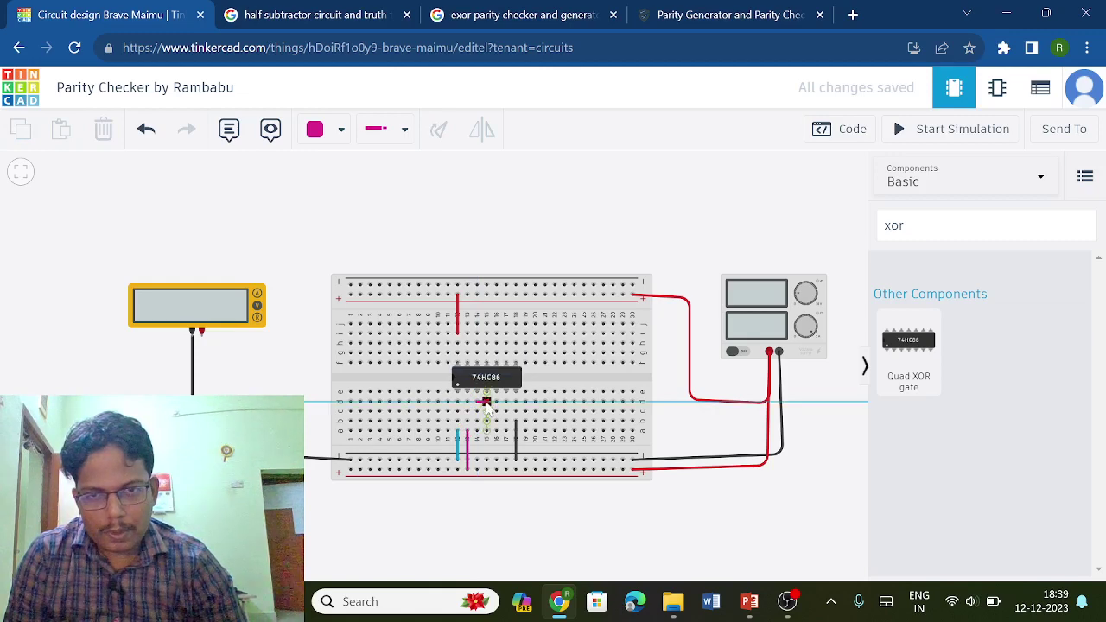
pyautogui.click(487, 402)
pyautogui.click(486, 509)
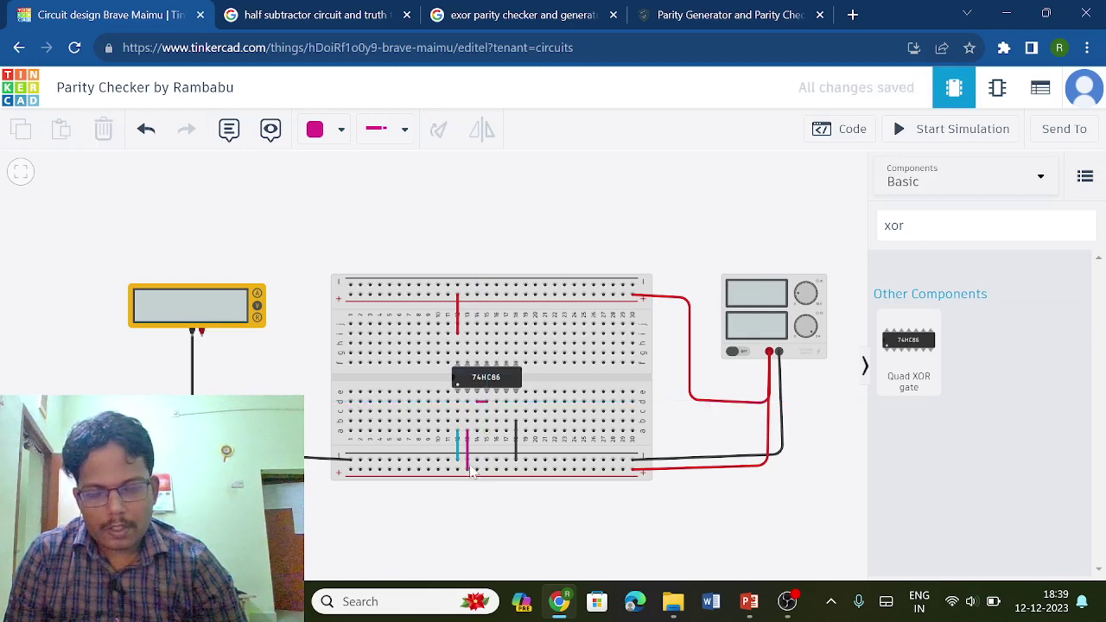
# Set the wire color to blue, check the logic diagram in PowerPoint, and connect the second gate's input in column 16 to the lower negative rail
pyautogui.click(326, 129)
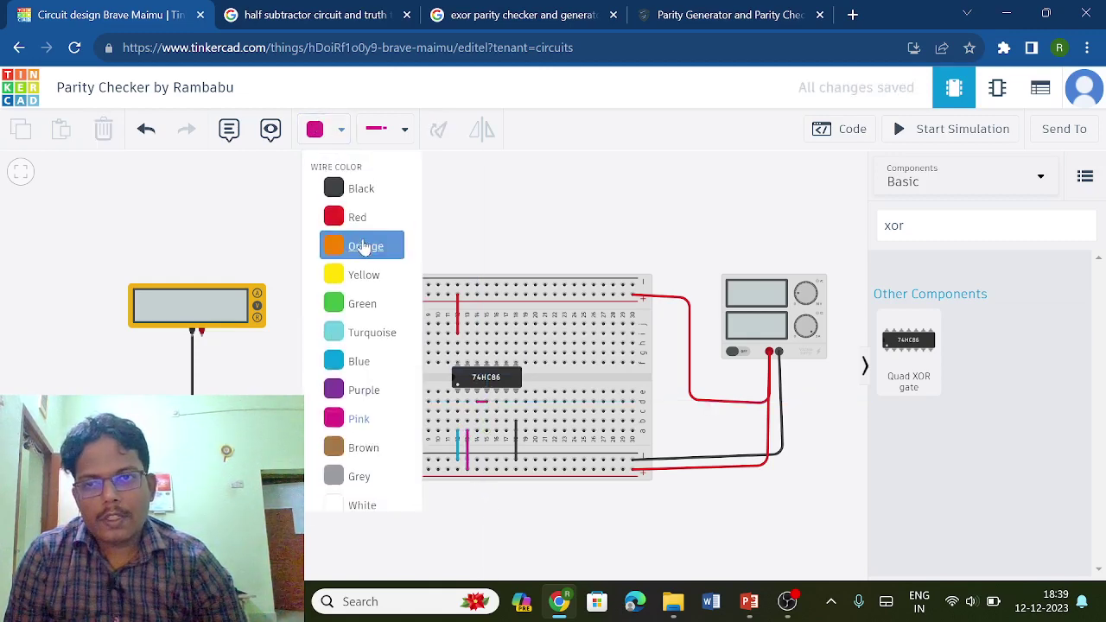
pyautogui.click(376, 362)
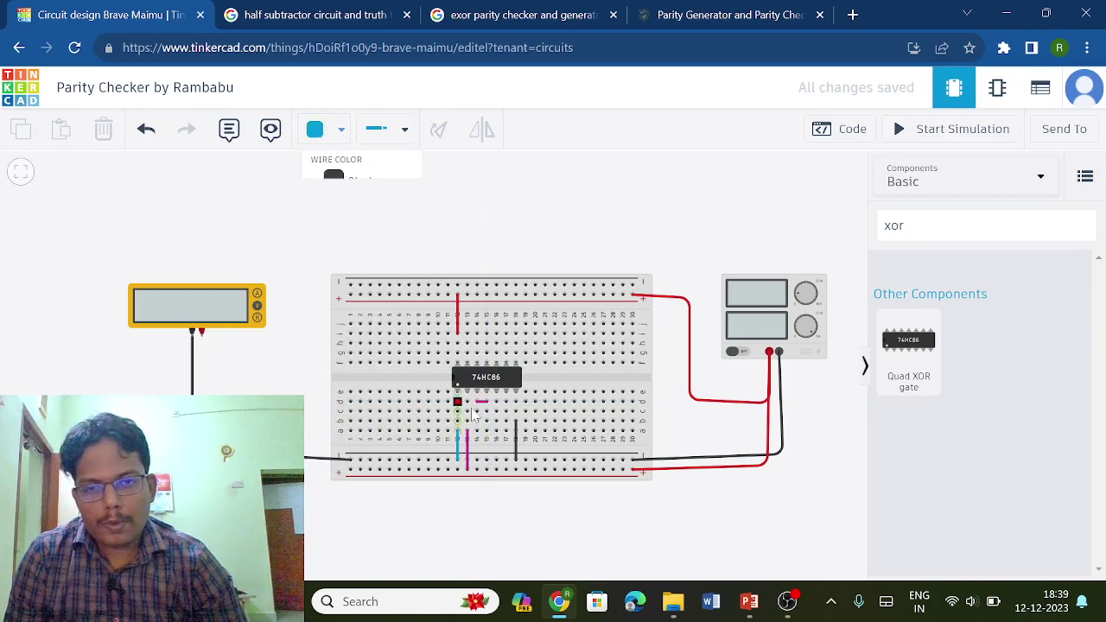
pyautogui.click(749, 602)
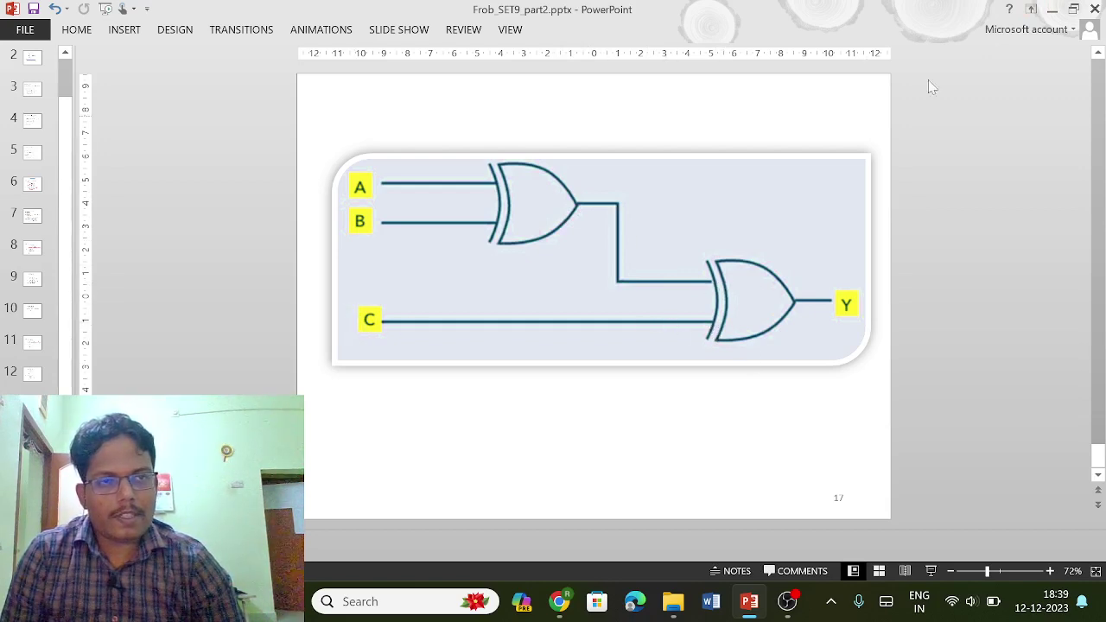
pyautogui.click(1053, 9)
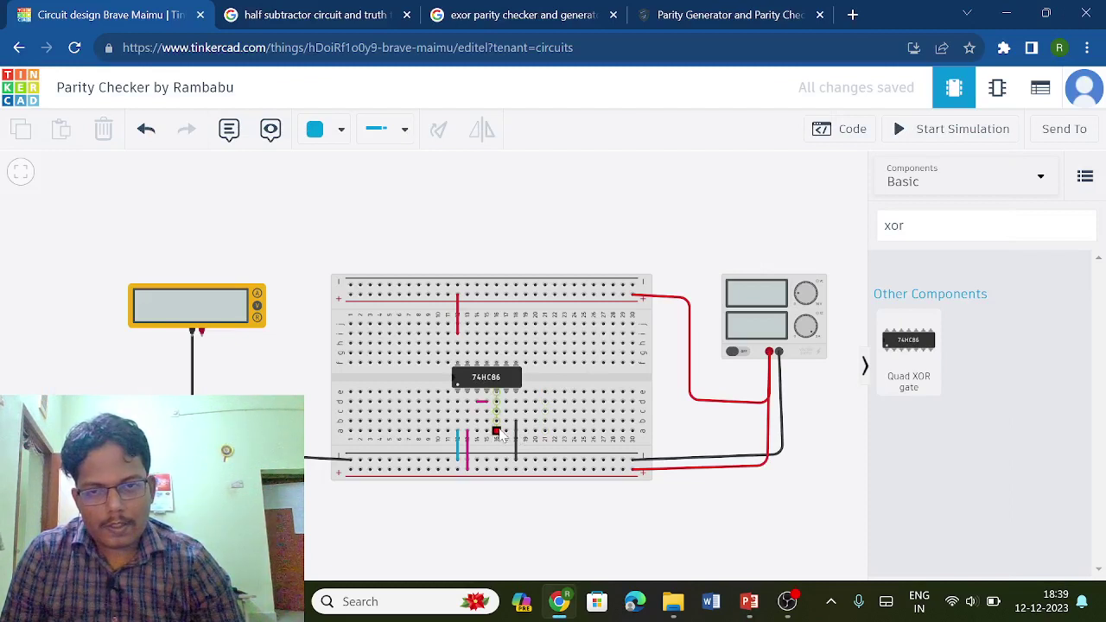
pyautogui.click(497, 432)
pyautogui.click(491, 459)
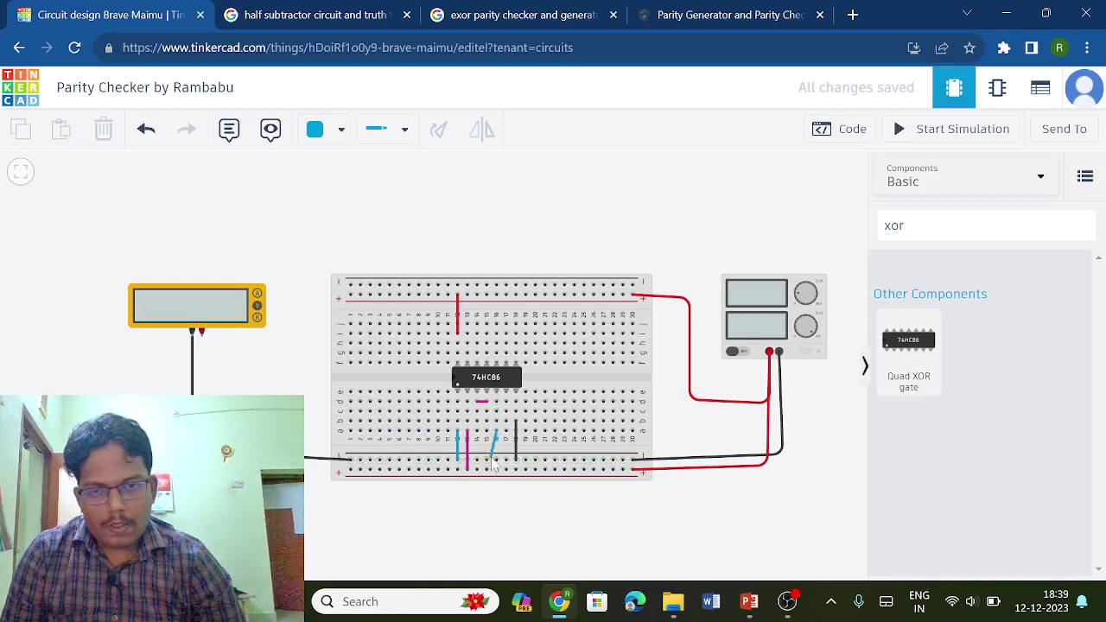
pyautogui.click(496, 458)
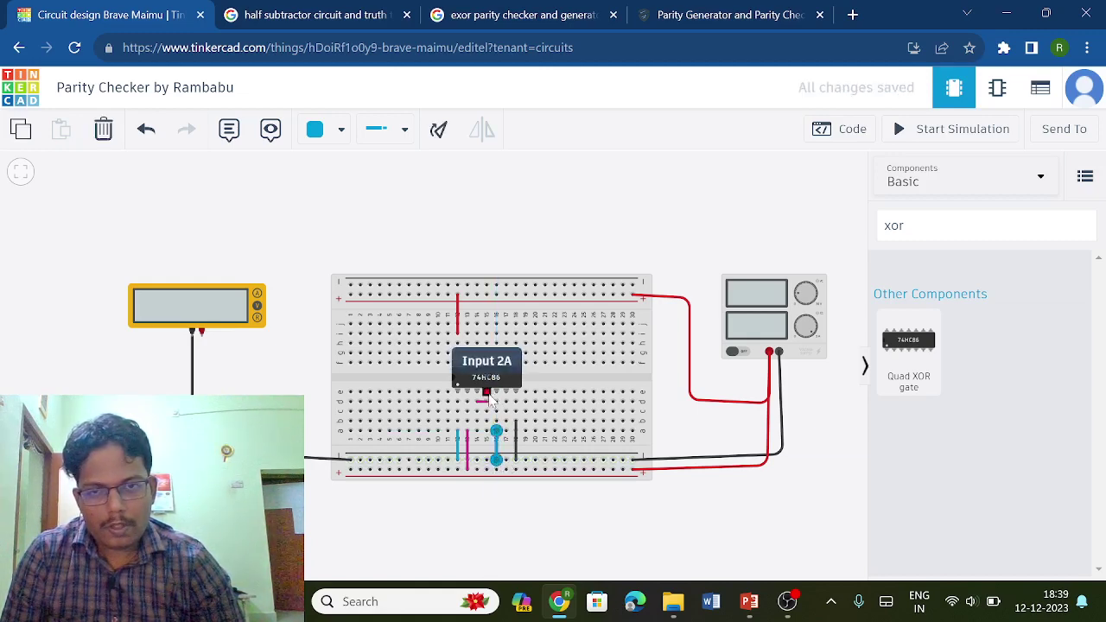
pyautogui.click(507, 393)
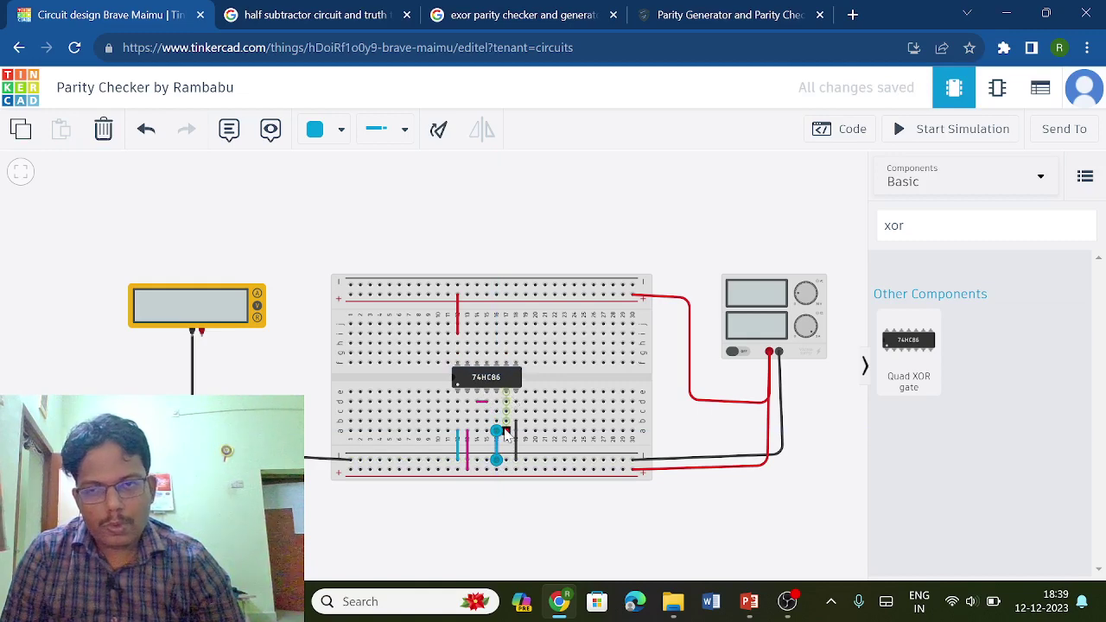
# Set the color of the wire joining column 16 to the lower negative rail to brown
pyautogui.click(516, 456)
pyautogui.click(328, 130)
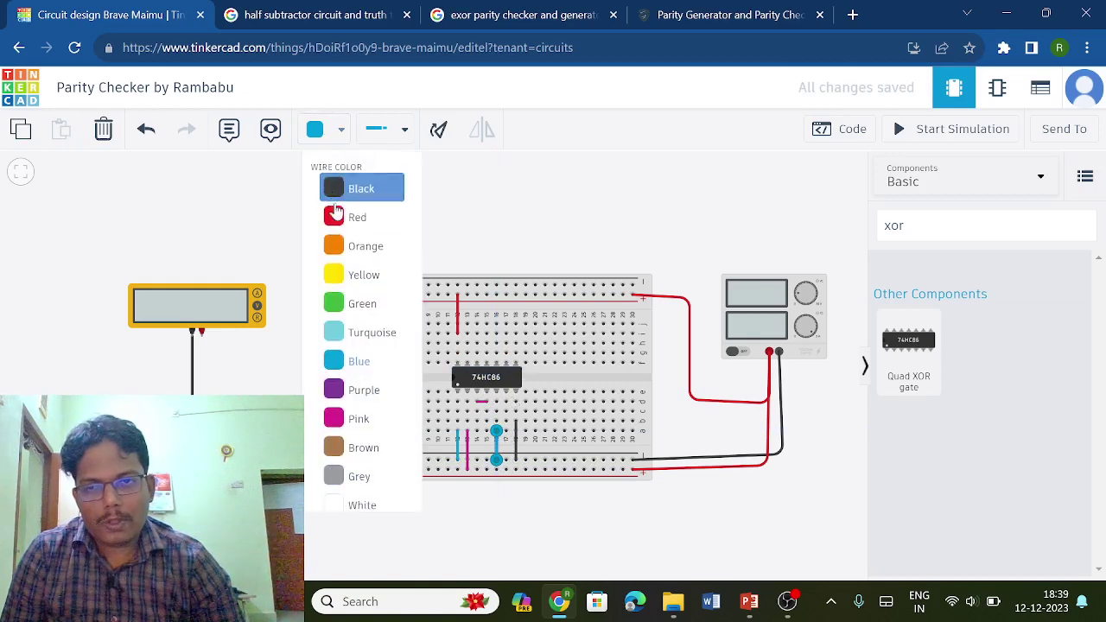
pyautogui.click(364, 452)
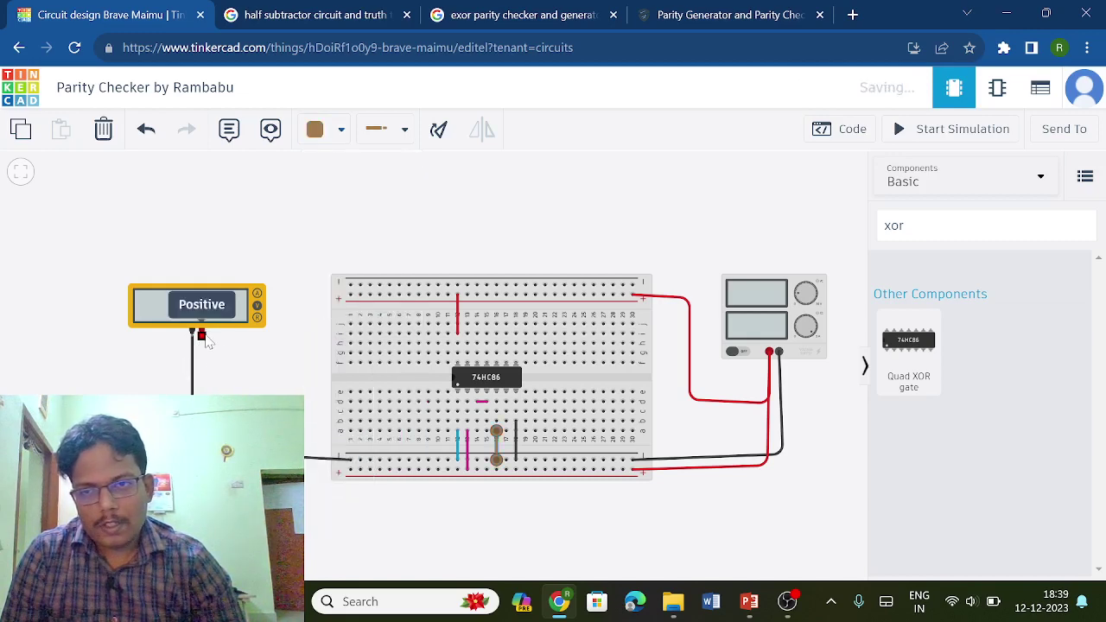
# Connect the multimeter's positive terminal to the second XOR gate's output in column 17 with a brown wire
pyautogui.click(203, 337)
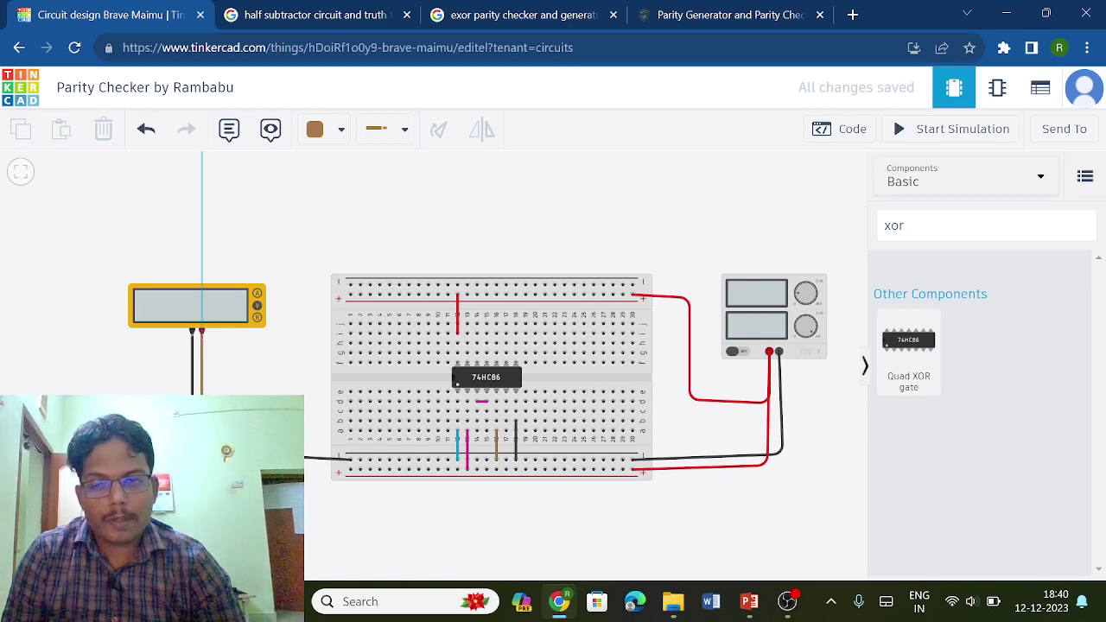
pyautogui.click(202, 403)
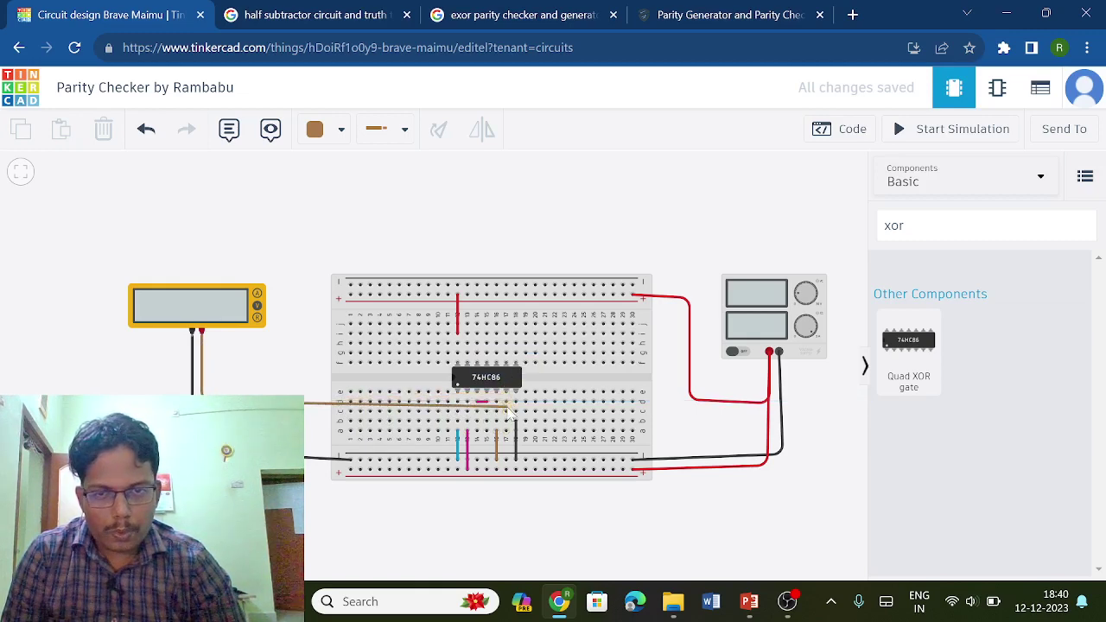
pyautogui.click(507, 413)
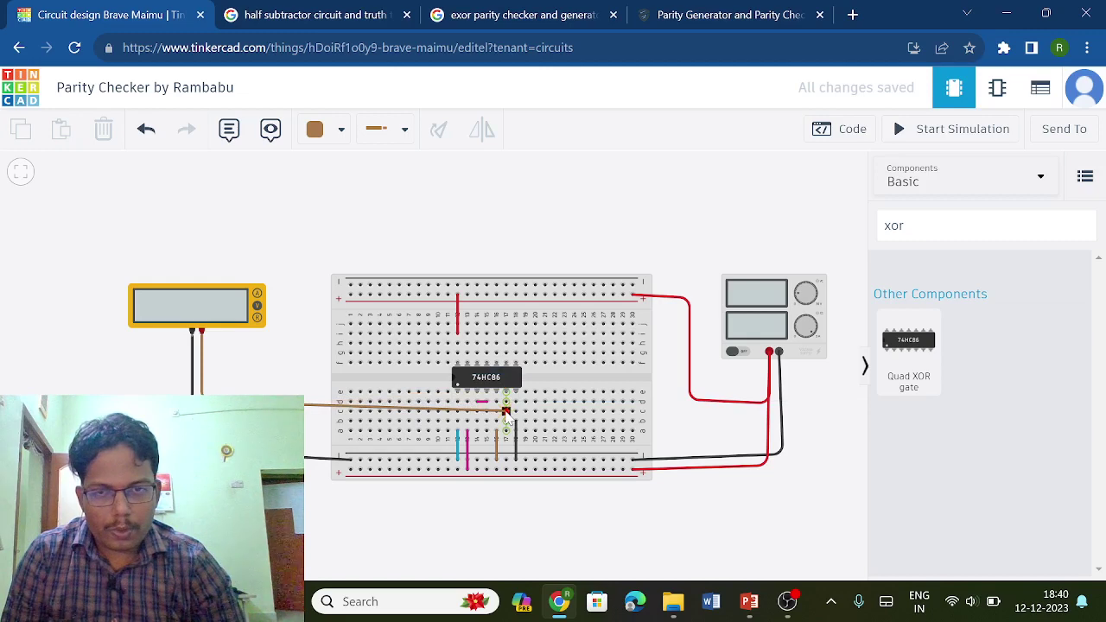
pyautogui.click(499, 526)
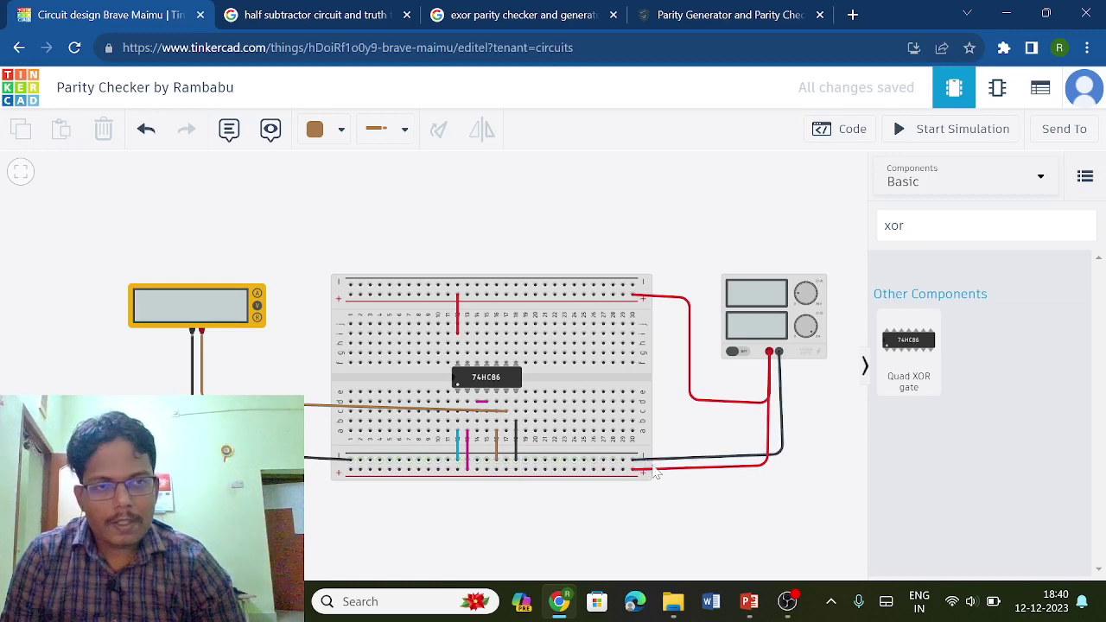
pyautogui.click(1085, 177)
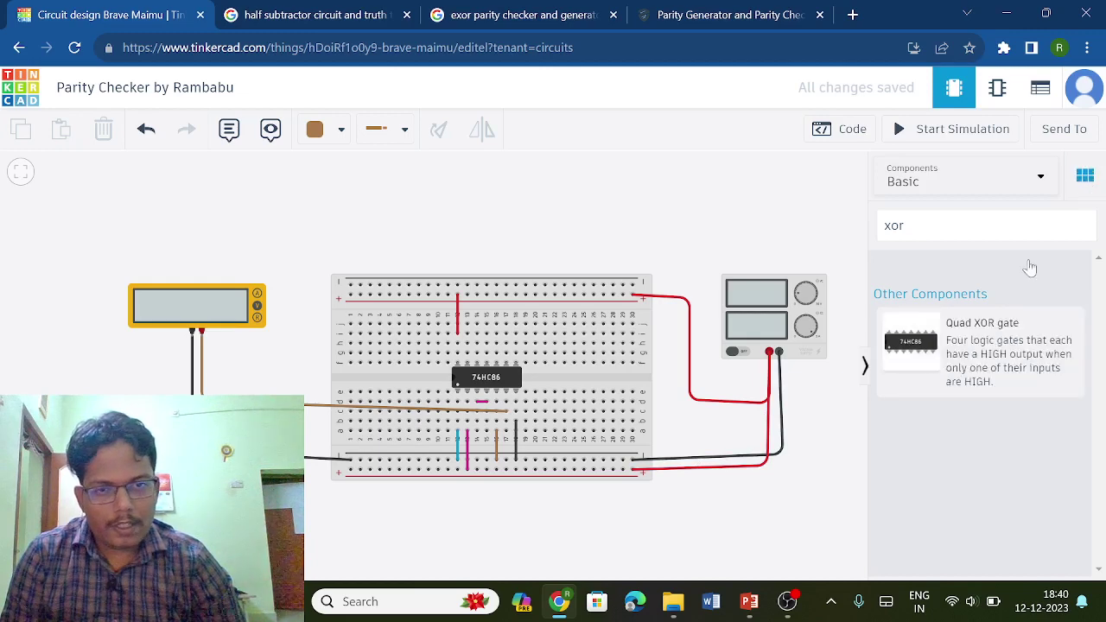
pyautogui.click(674, 467)
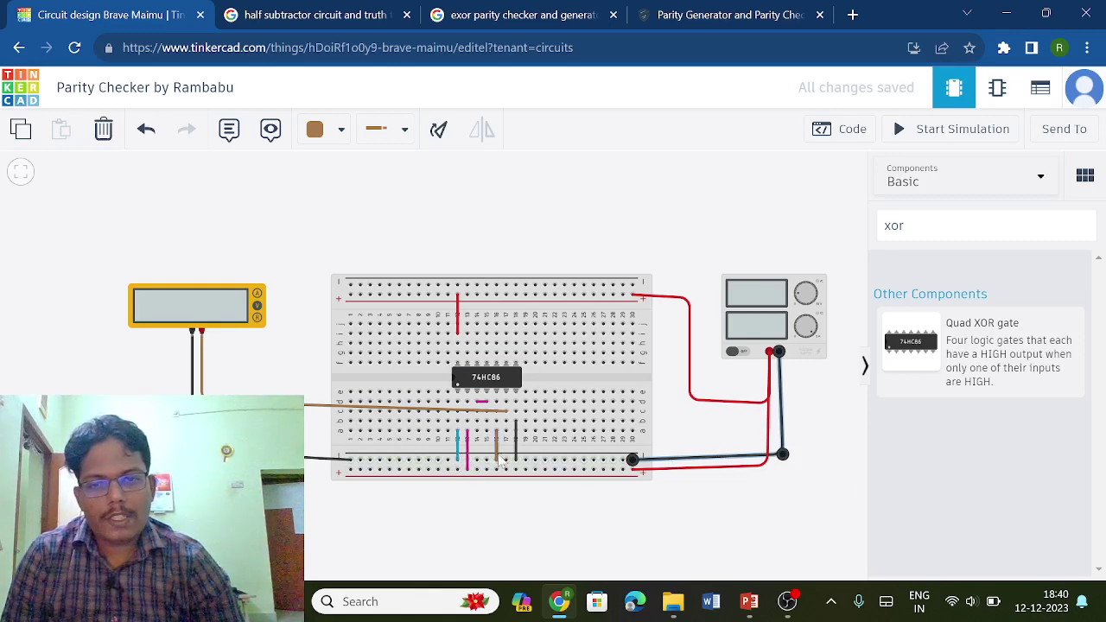
# Consult the even parity truth table in PowerPoint, then simulate the circuit with only the column 13 input high and stop it
pyautogui.click(749, 602)
pyautogui.scroll(1, 358, 302)
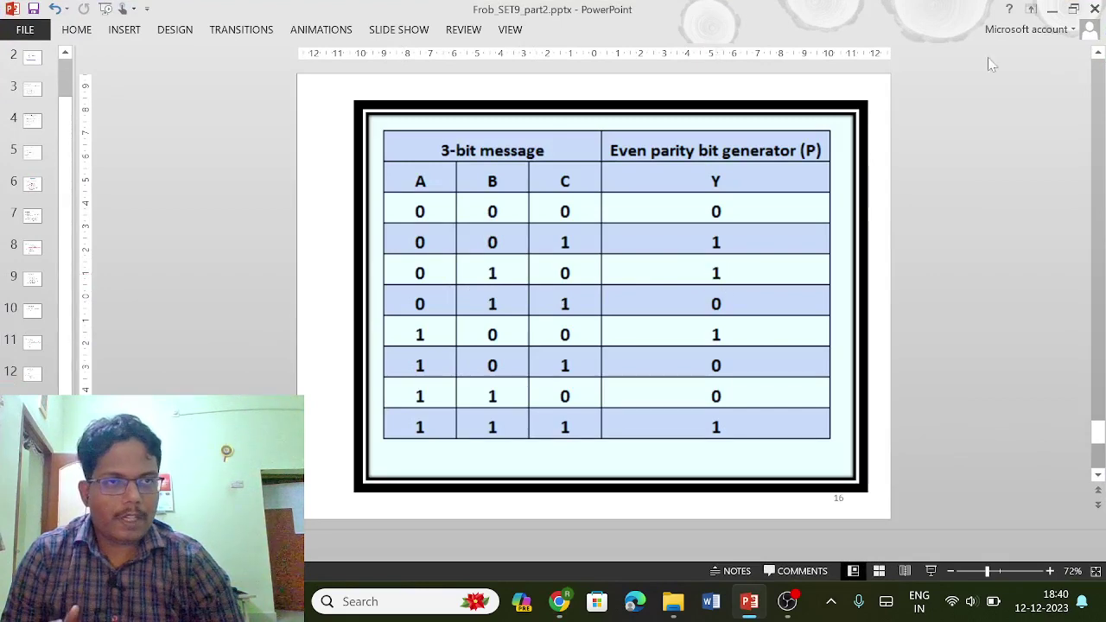
pyautogui.click(1054, 9)
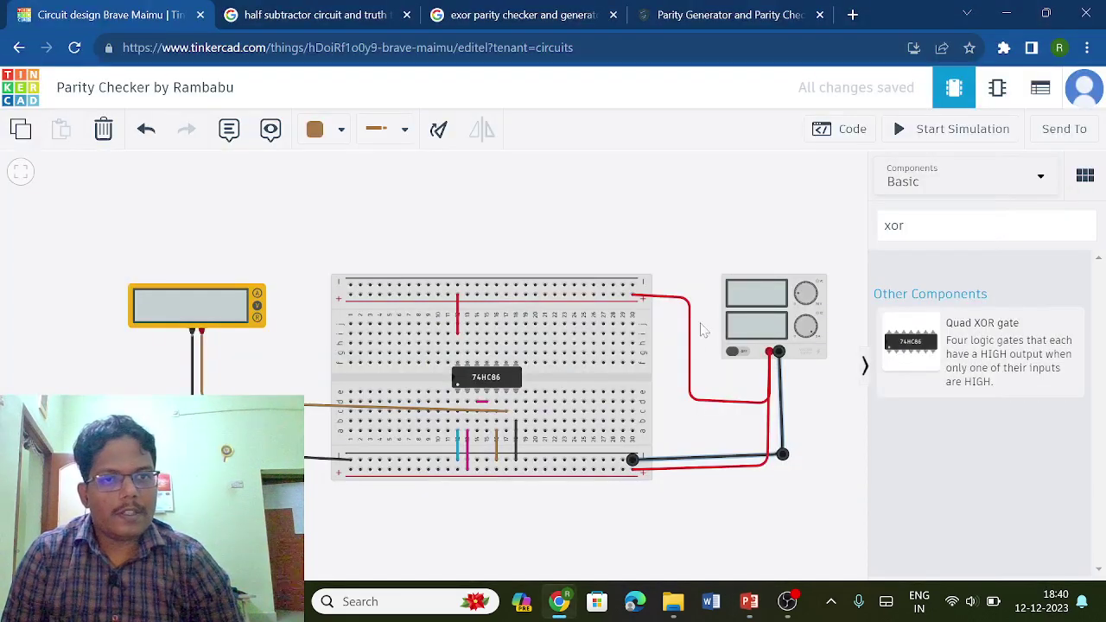
pyautogui.click(951, 129)
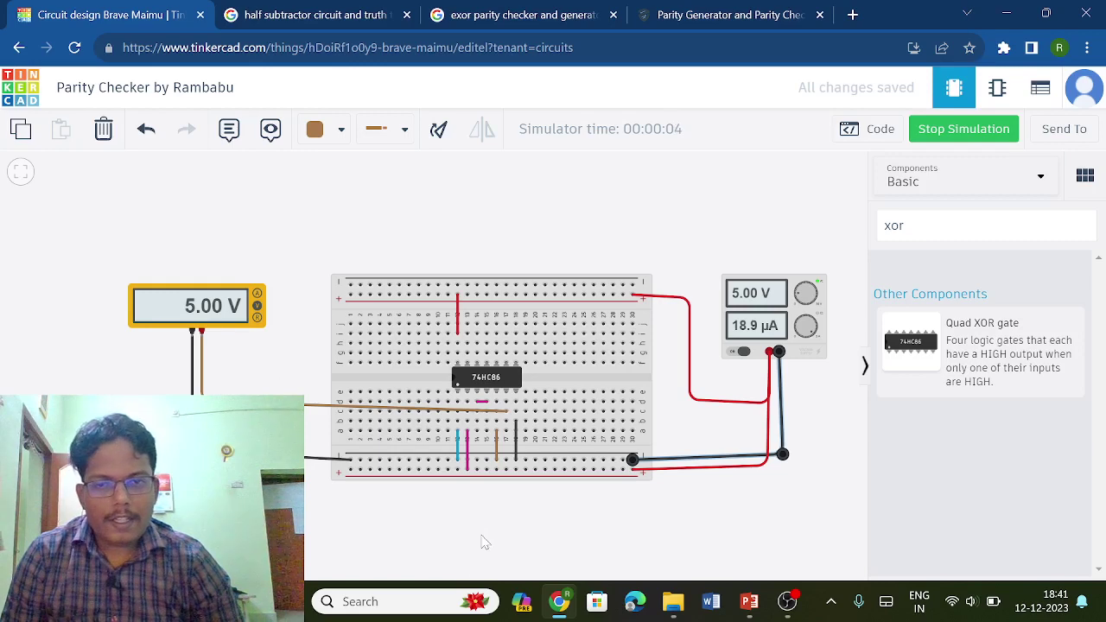
pyautogui.click(953, 138)
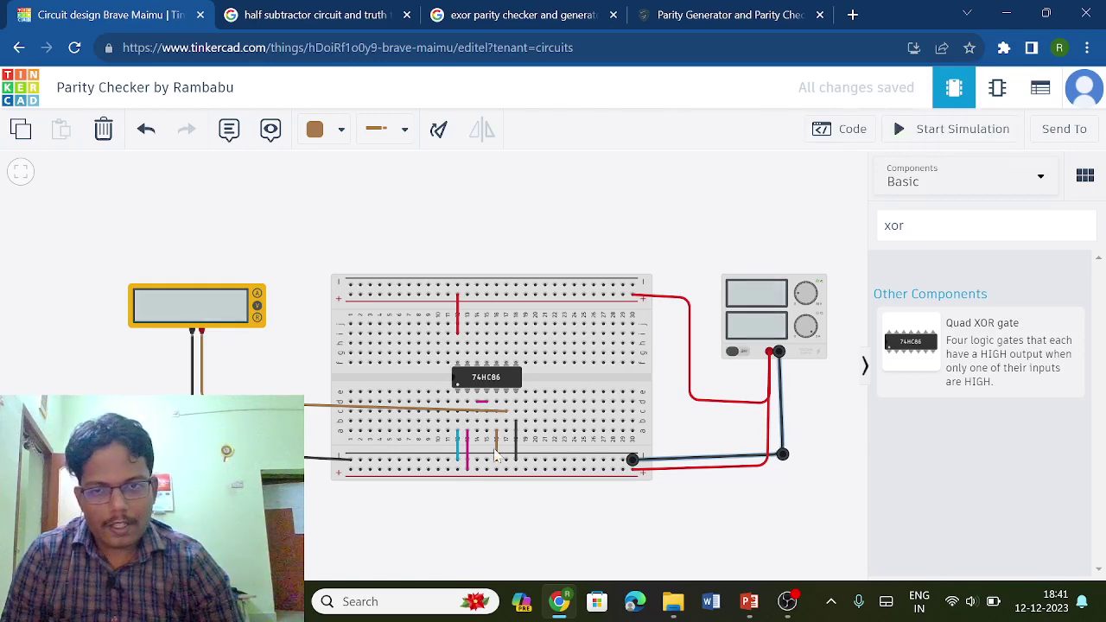
# Replace the blue wire in column 12 with a brown wire from row a to the lower positive rail
pyautogui.click(460, 464)
pyautogui.click(458, 461)
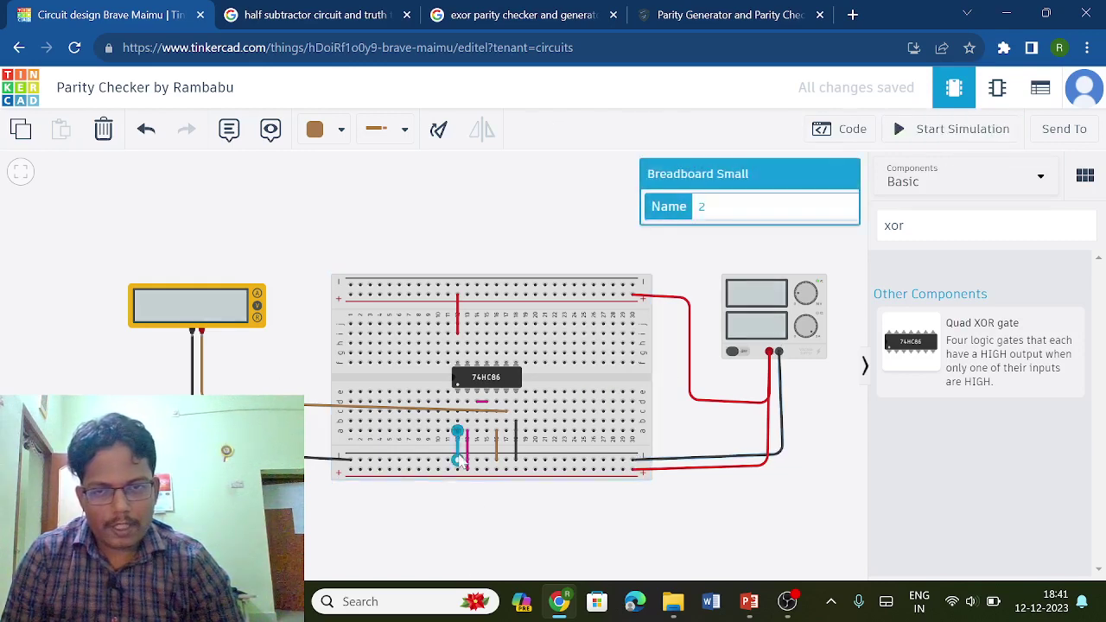
pyautogui.press('Delete')
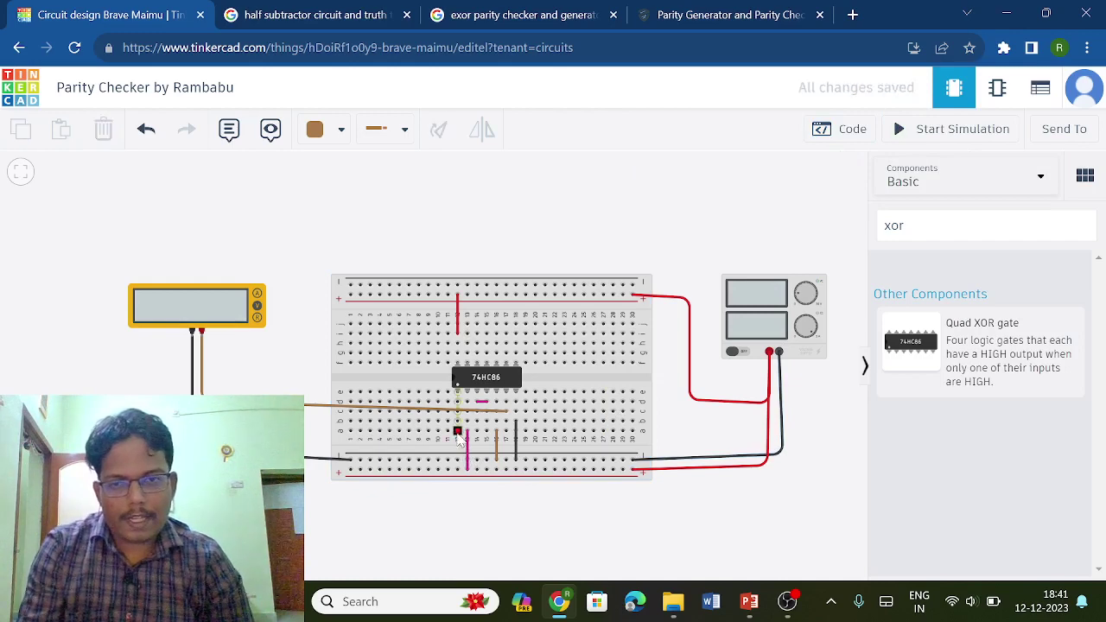
pyautogui.click(458, 432)
pyautogui.click(459, 472)
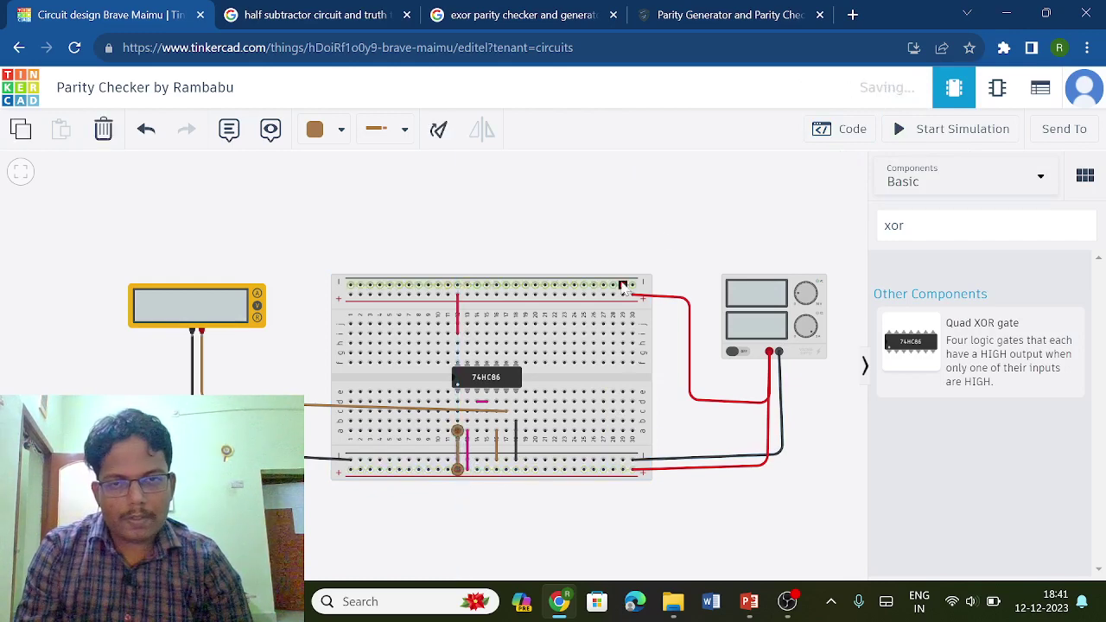
# Simulate the circuit with the column 12 and 13 inputs high, compare the output with the truth table in PowerPoint, and stop the simulation
pyautogui.click(940, 130)
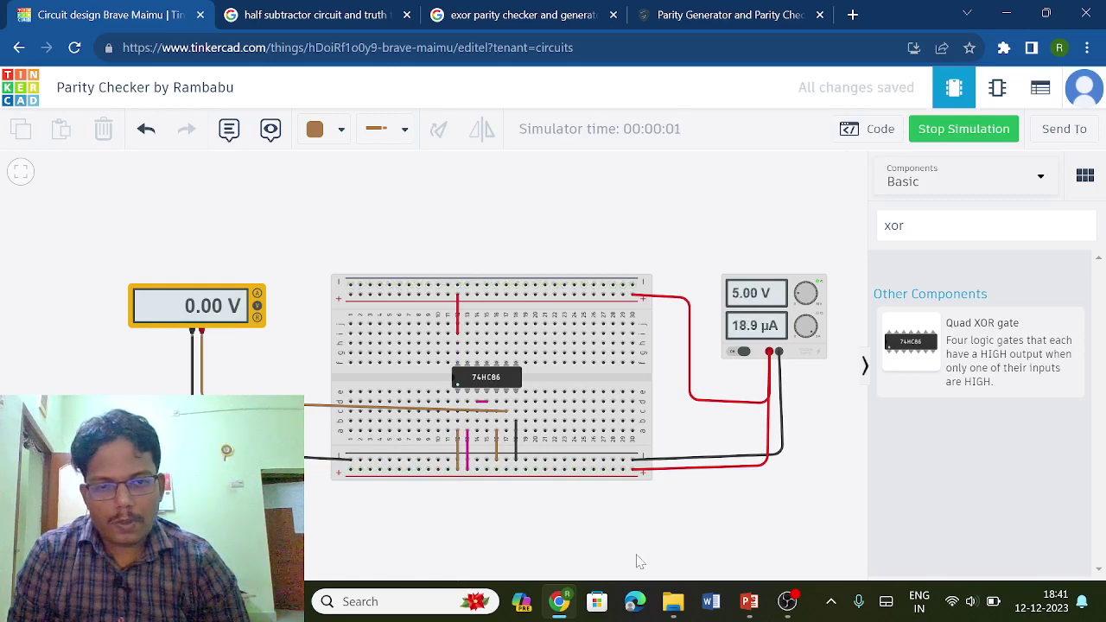
pyautogui.click(748, 600)
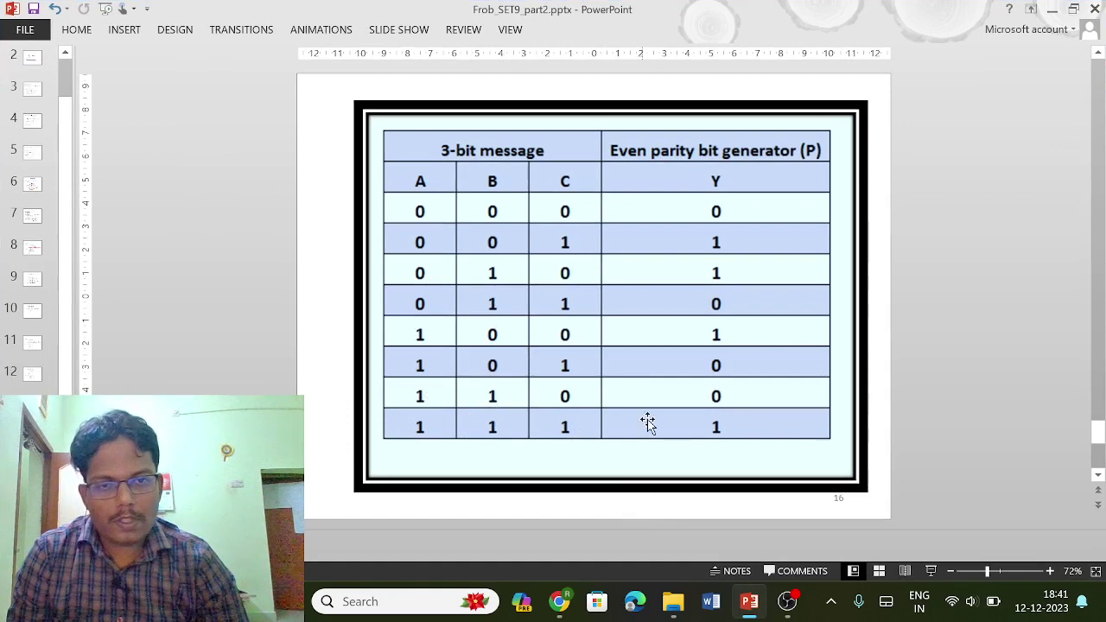
pyautogui.click(1053, 10)
pyautogui.click(966, 129)
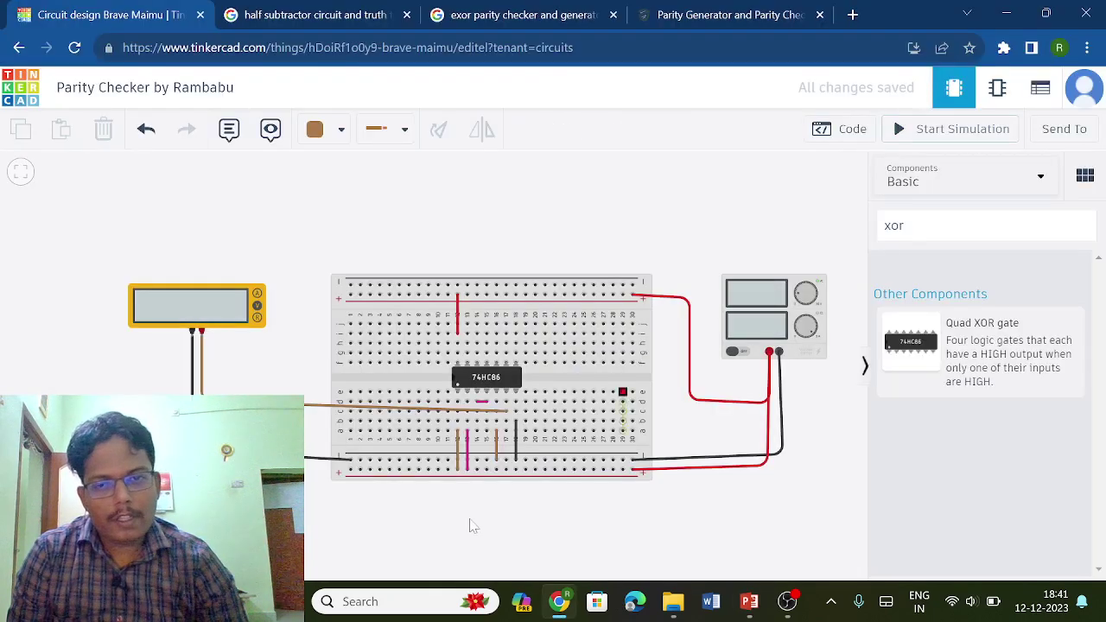
# Replace the brown wire in column 16 with one running from row a to the lower positive rail
pyautogui.moveTo(497, 467); pyautogui.dragTo(497, 458)
pyautogui.click(497, 456)
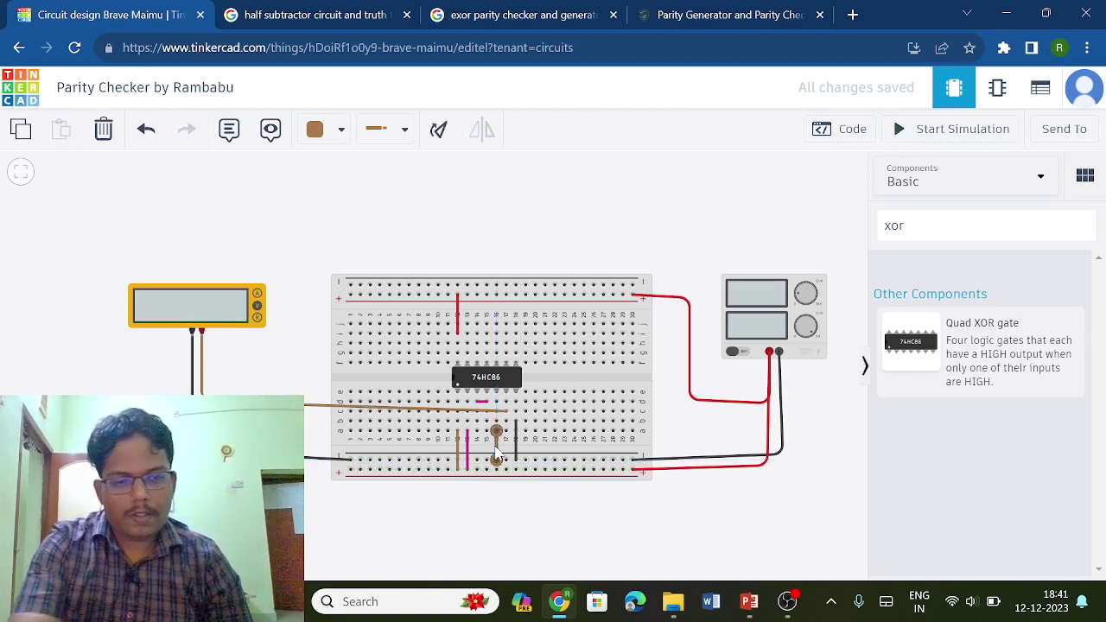
pyautogui.press('Delete')
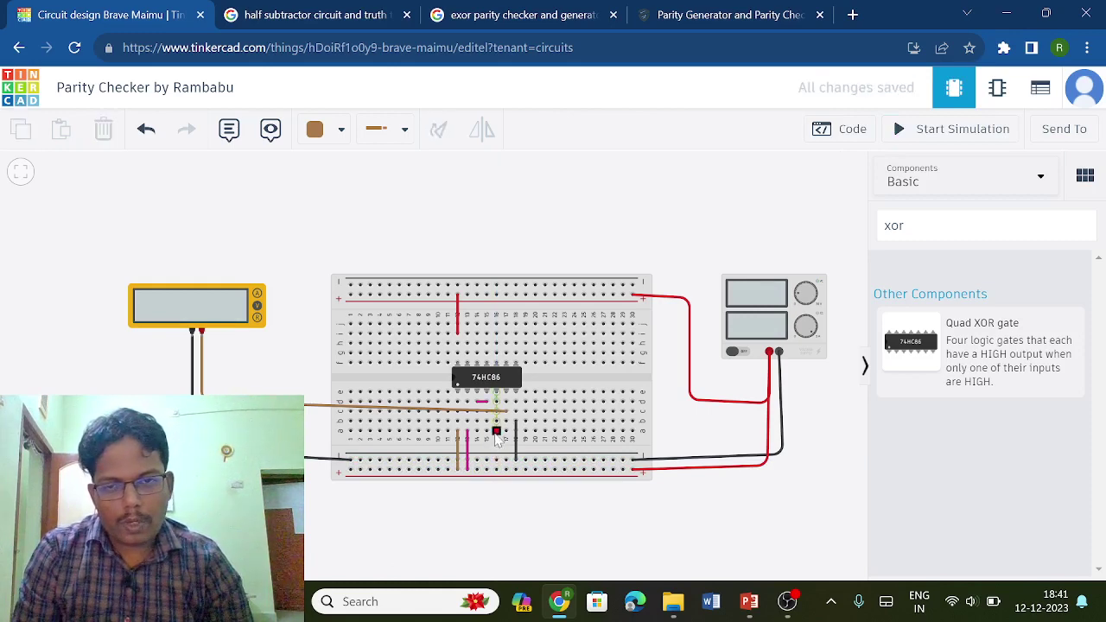
pyautogui.click(496, 432)
pyautogui.click(496, 471)
pyautogui.click(759, 223)
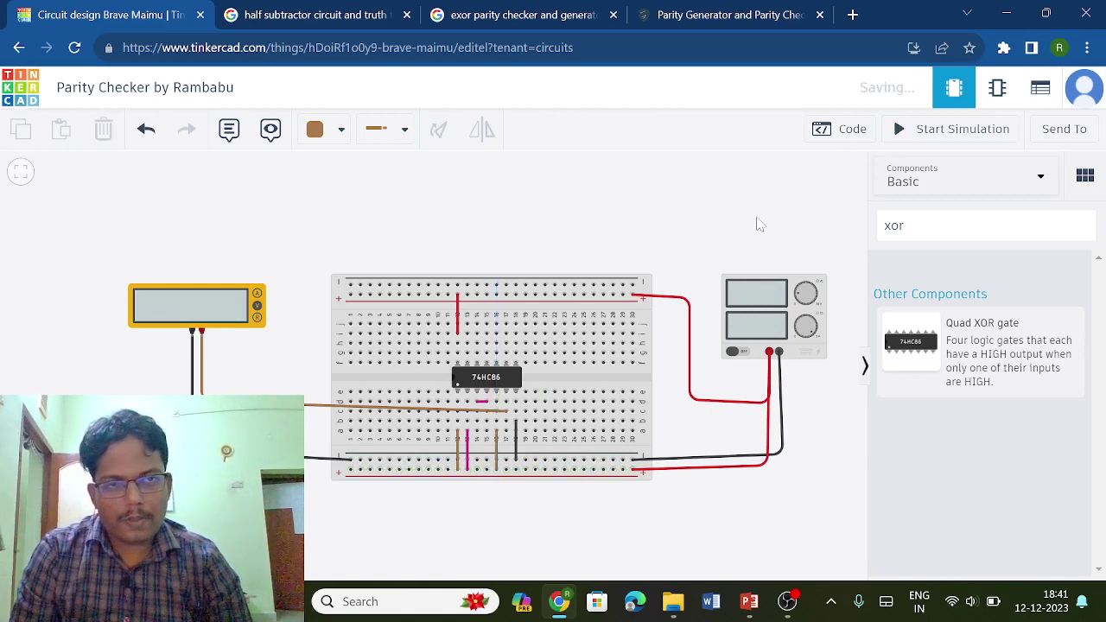
# Simulate the circuit with all three inputs high, check the output against the PowerPoint truth table, and stop the simulation
pyautogui.click(903, 128)
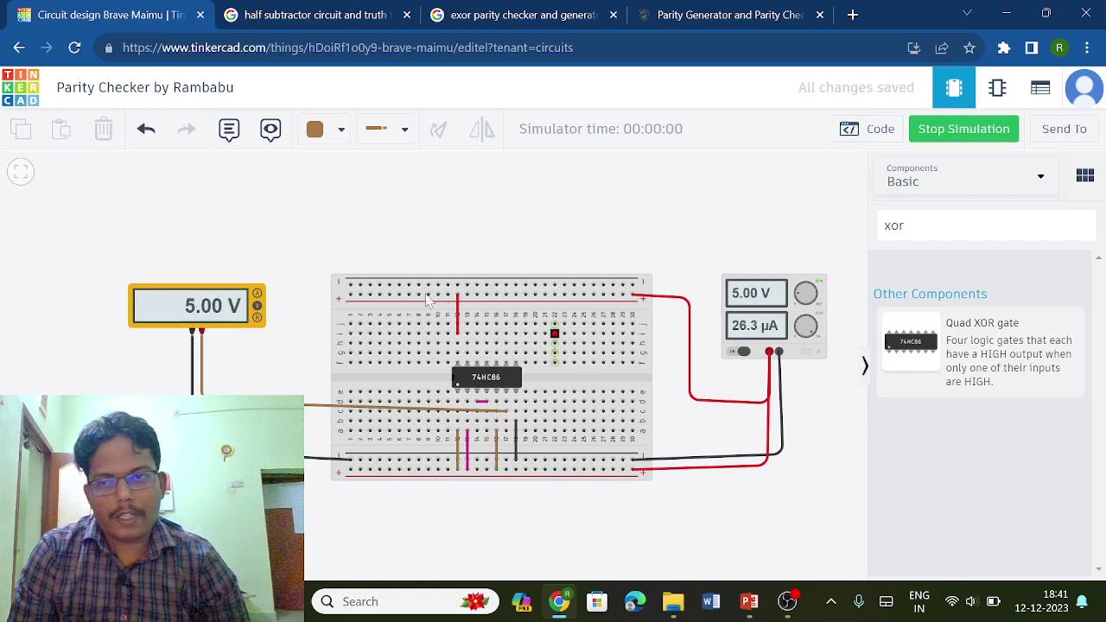
pyautogui.click(750, 602)
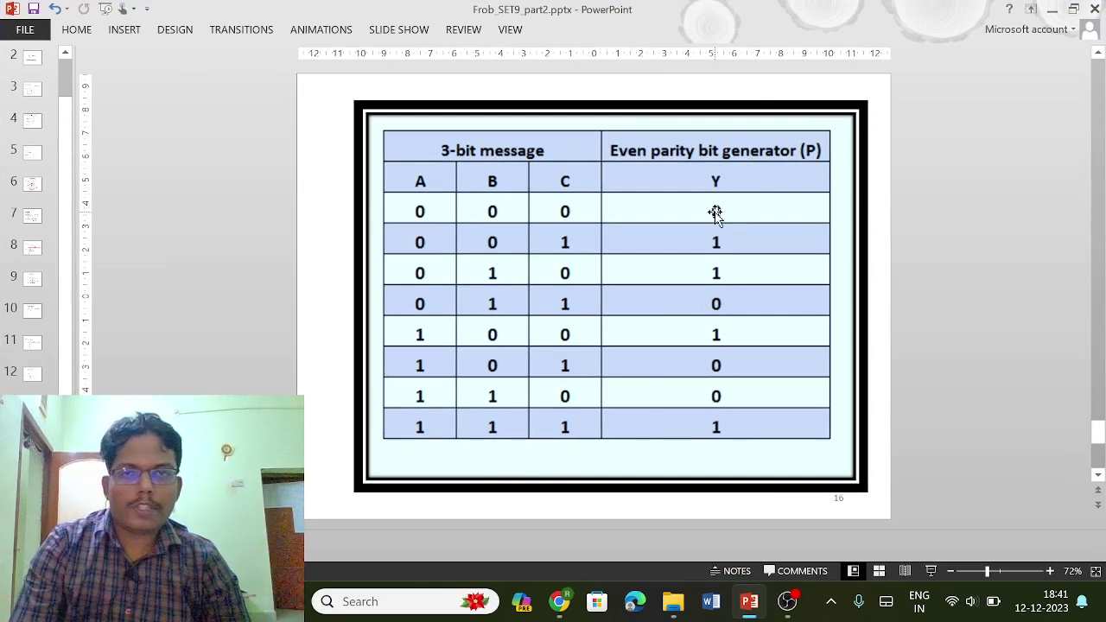
pyautogui.hotkey('alt', 'Tab')
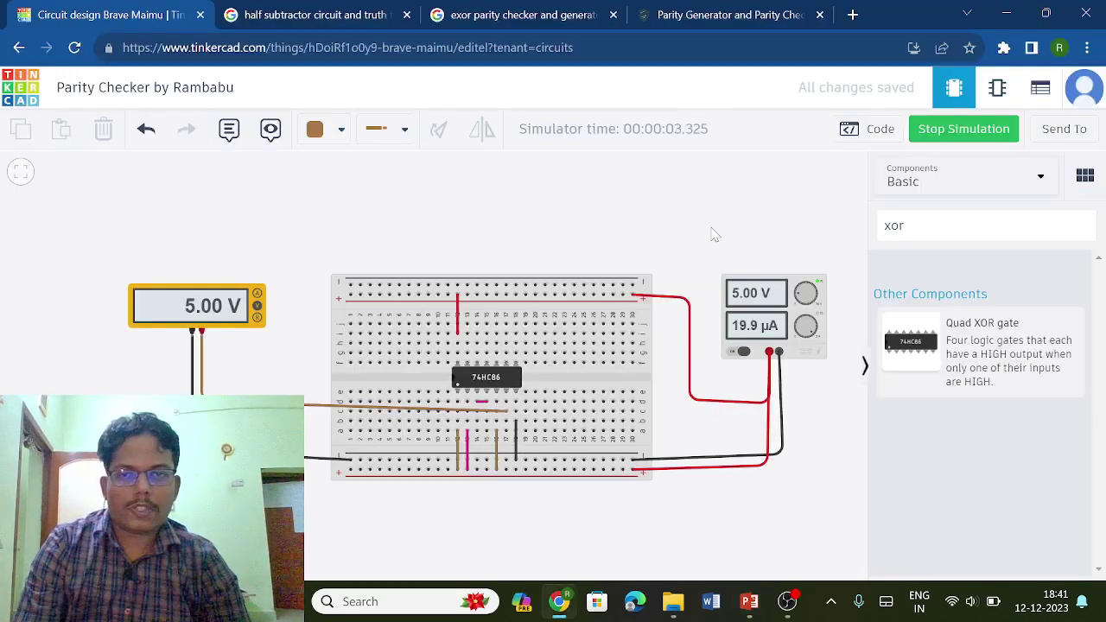
pyautogui.click(933, 134)
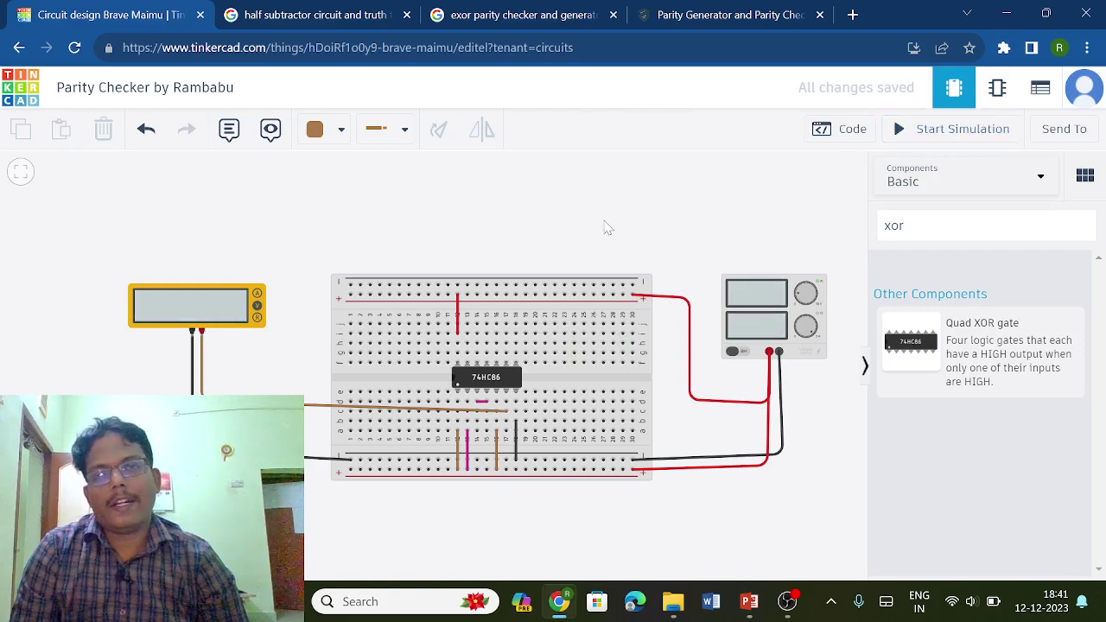
pyautogui.click(788, 601)
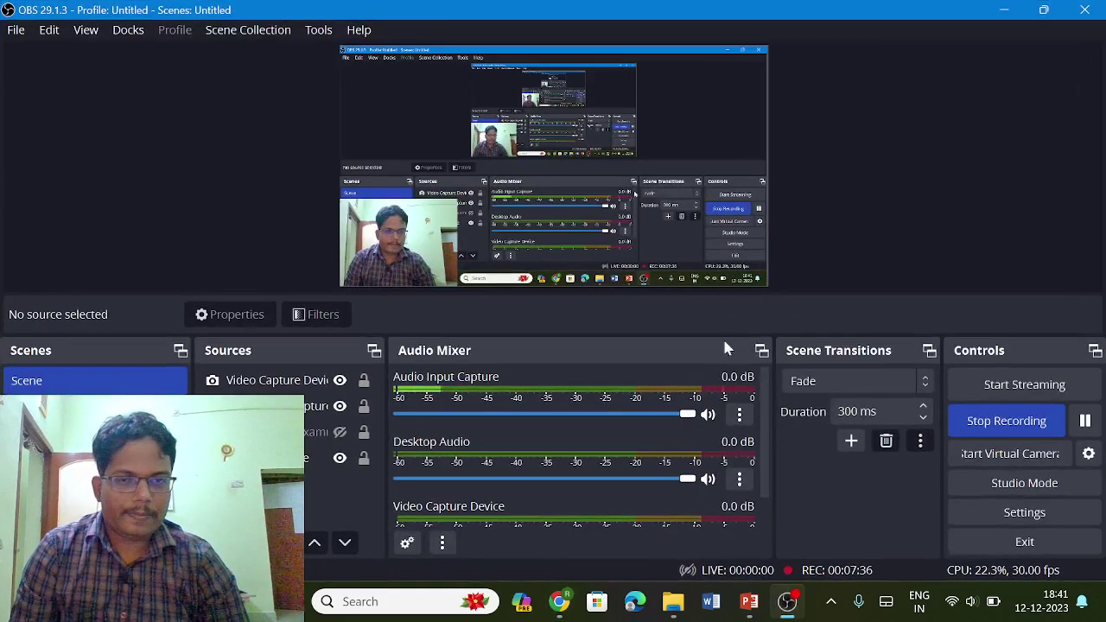